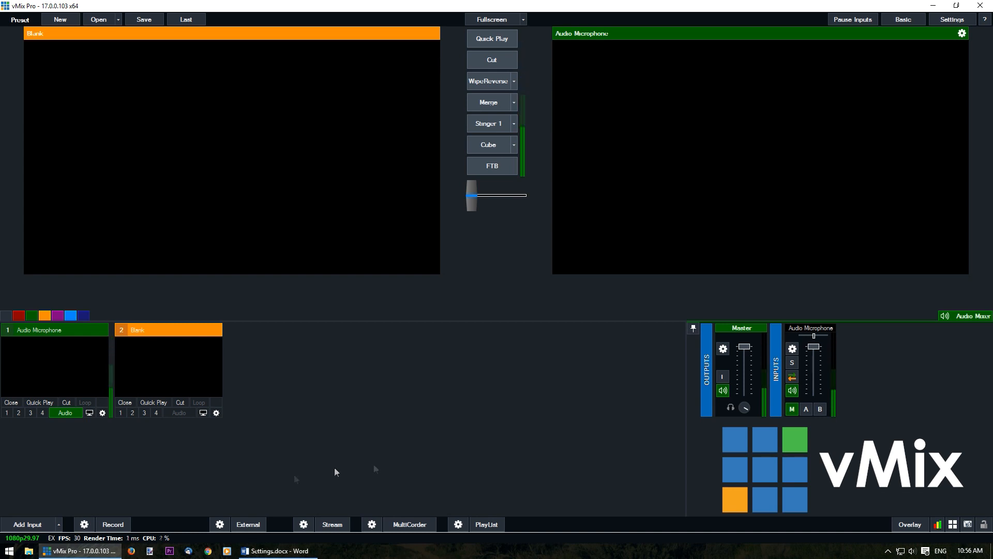
Step: Add the video file "1 vMix Fun Time Live Show- June .mp4" from the vMix Videos folder as a new input
click(41, 524)
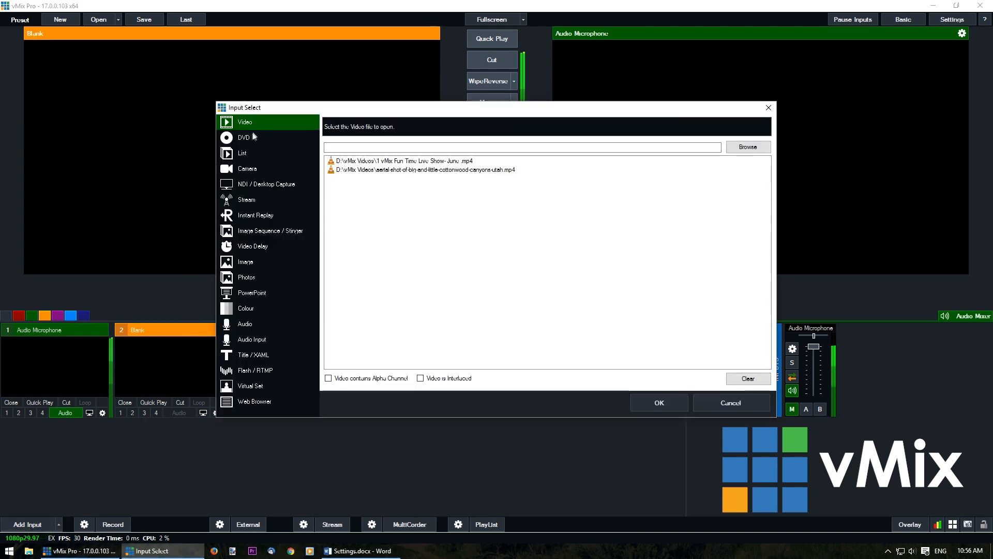
click(735, 147)
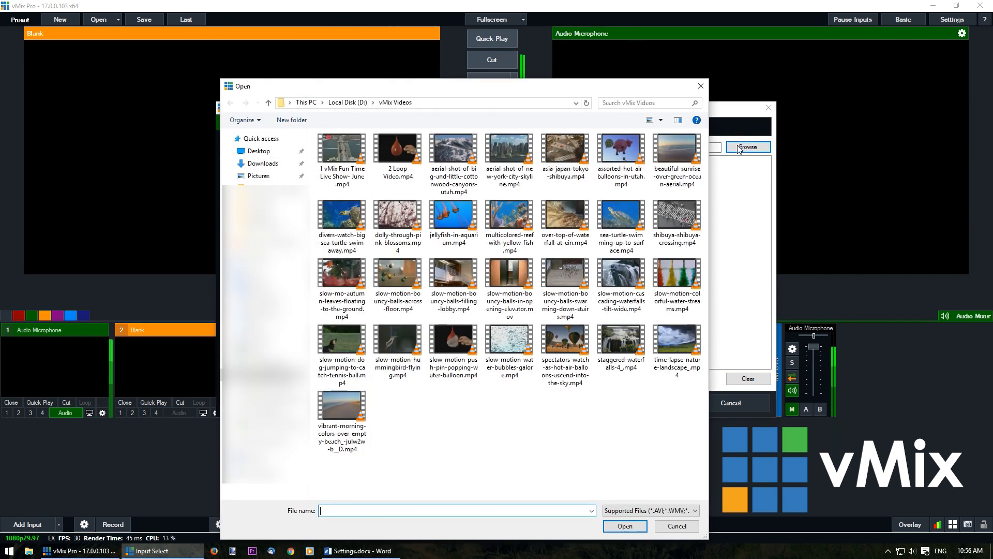
click(342, 155)
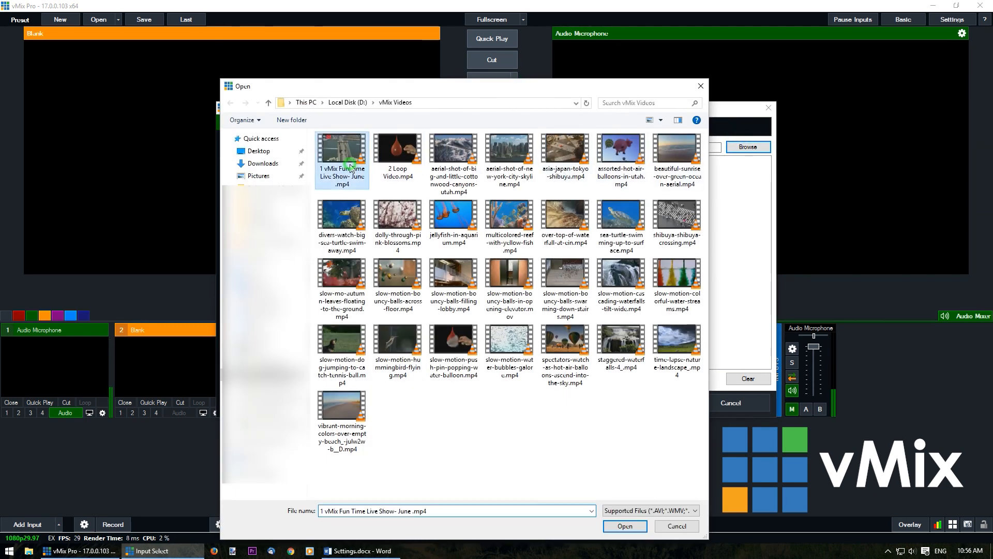
click(625, 526)
click(677, 402)
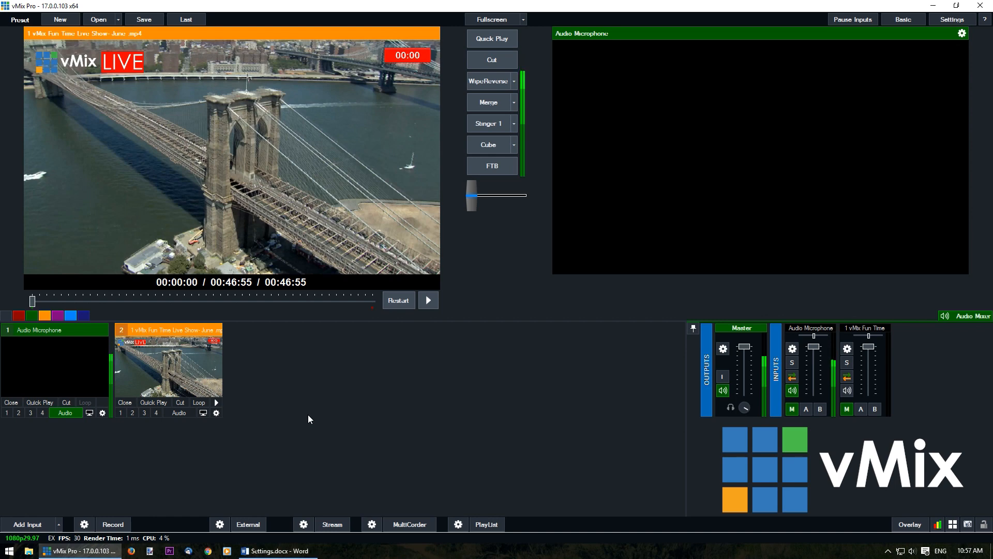
Step: Rename the newly added video input as "vmix live" in its input settings
click(216, 414)
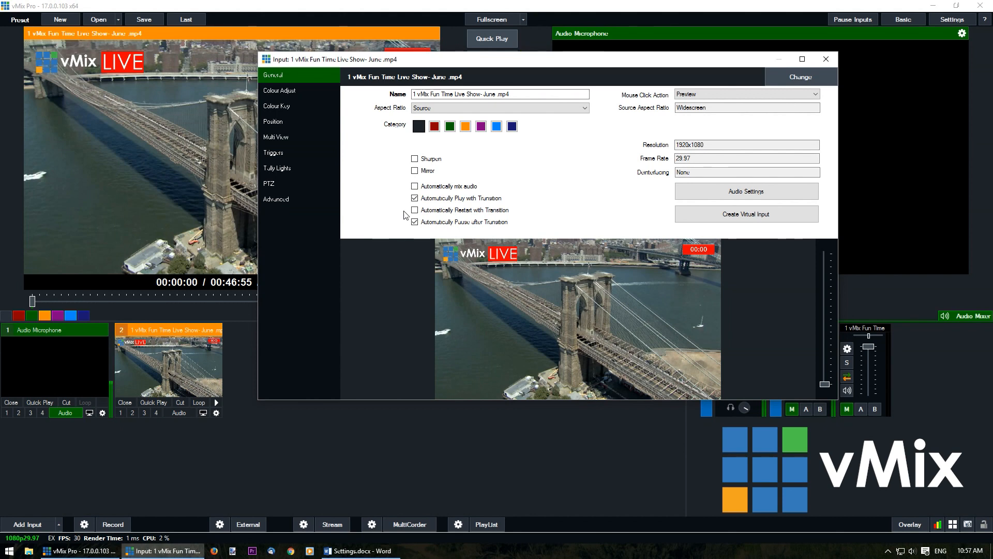
drag(520, 95, 386, 89)
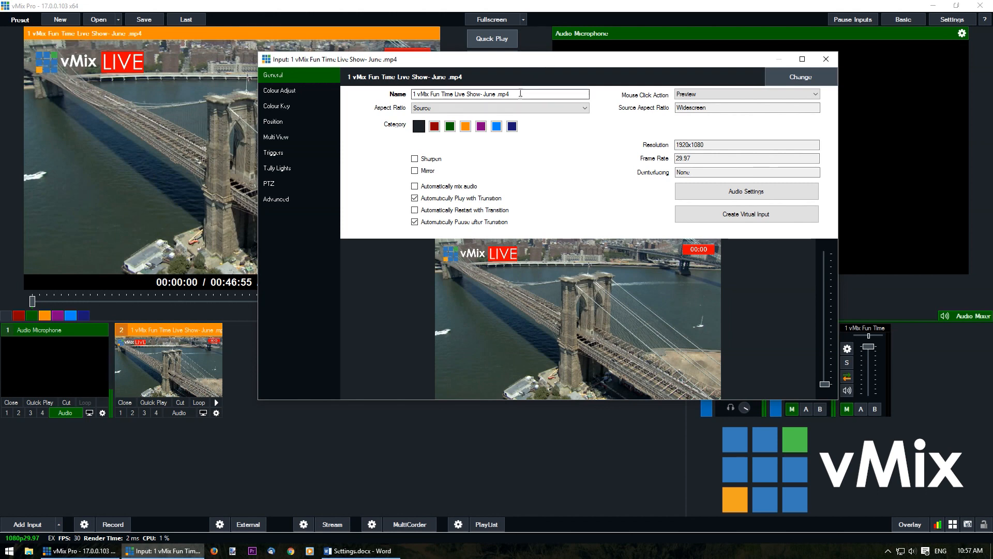
text(vmix)
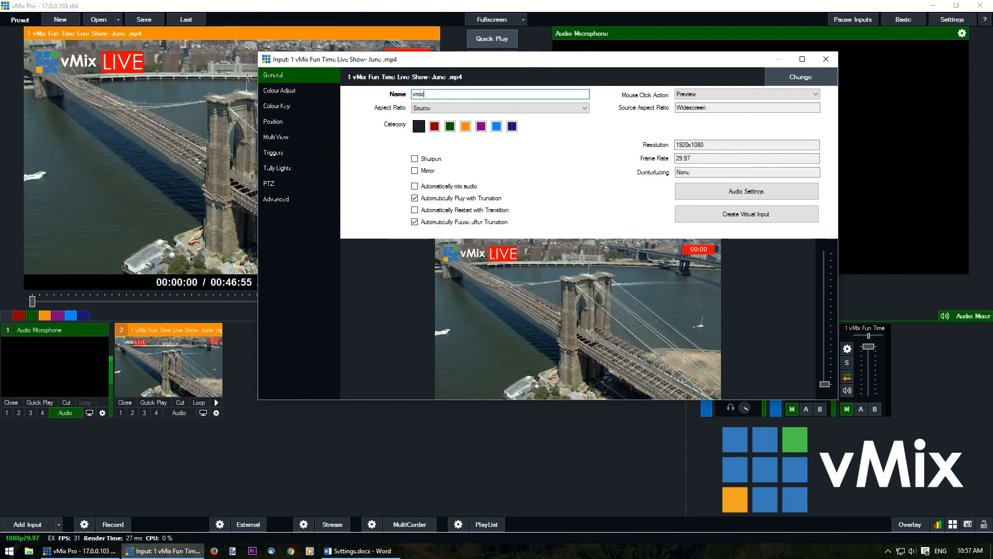
text( live)
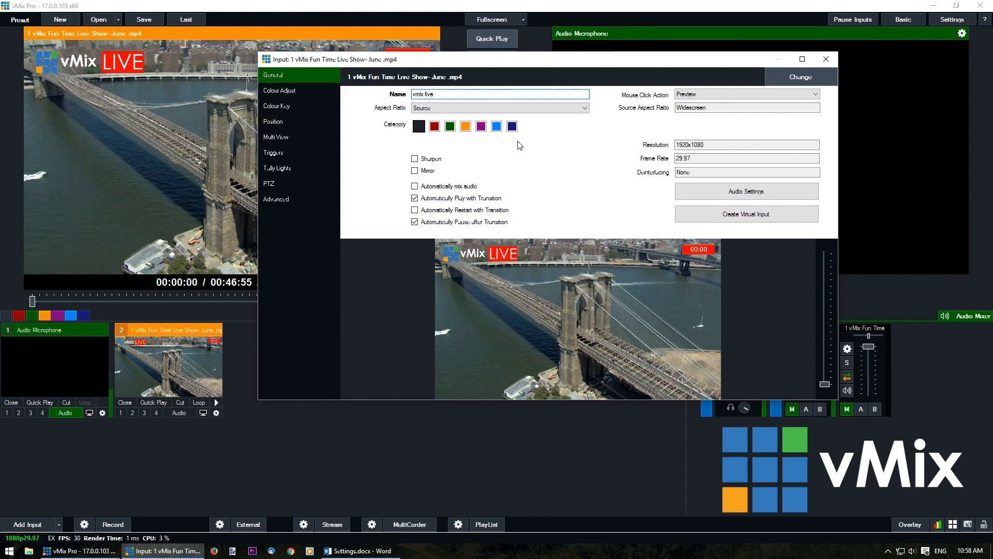
click(826, 60)
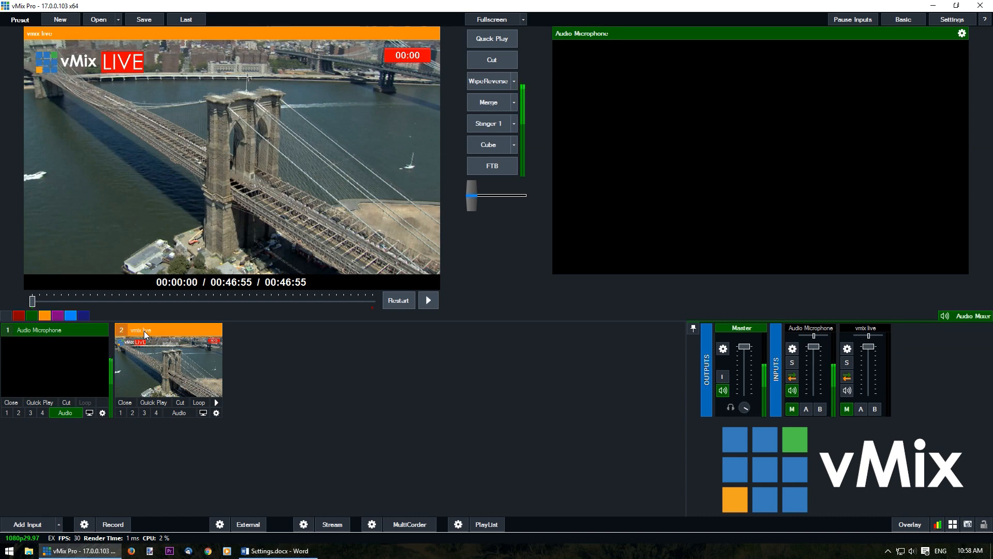
Step: Review the aspect ratio options of the vmix live input and assign the input to the red category
click(216, 413)
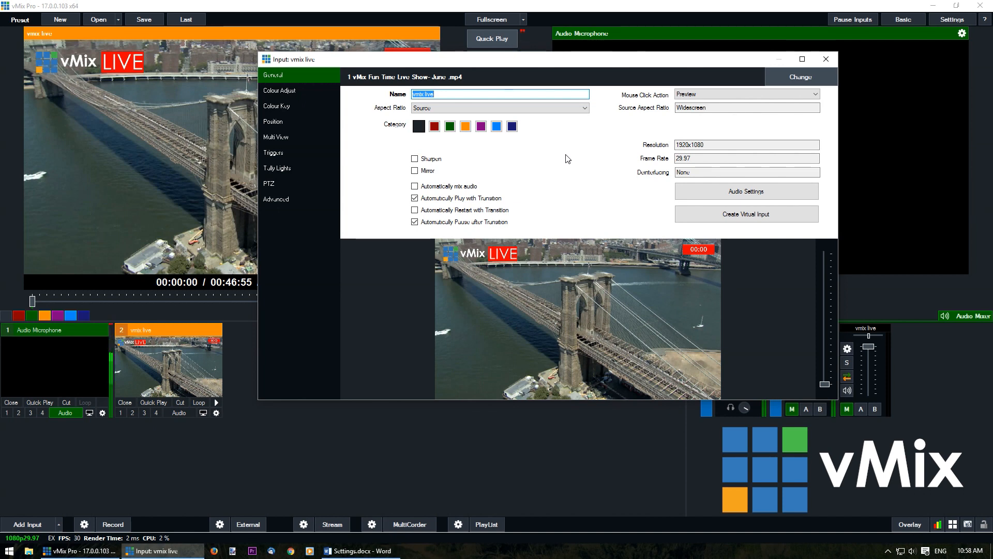
click(515, 107)
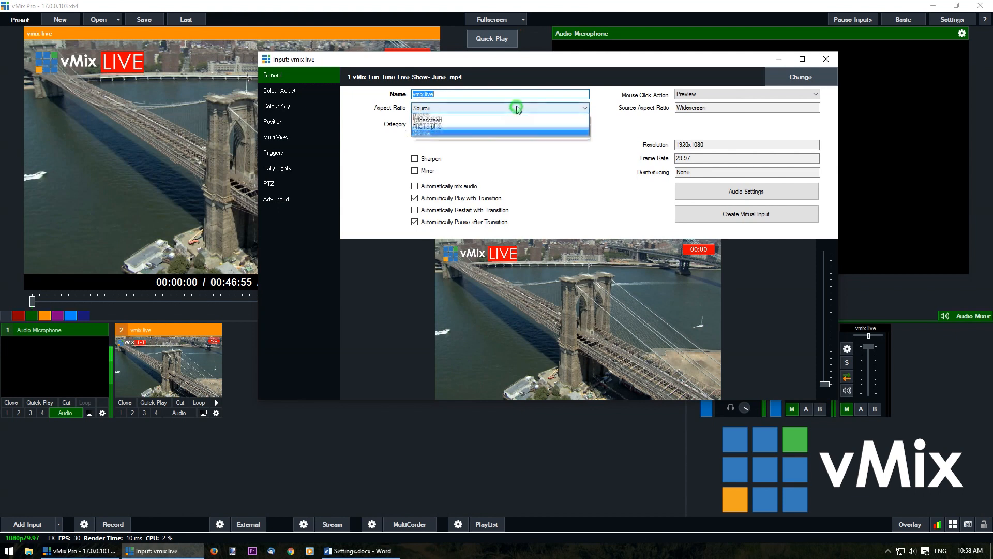
click(535, 155)
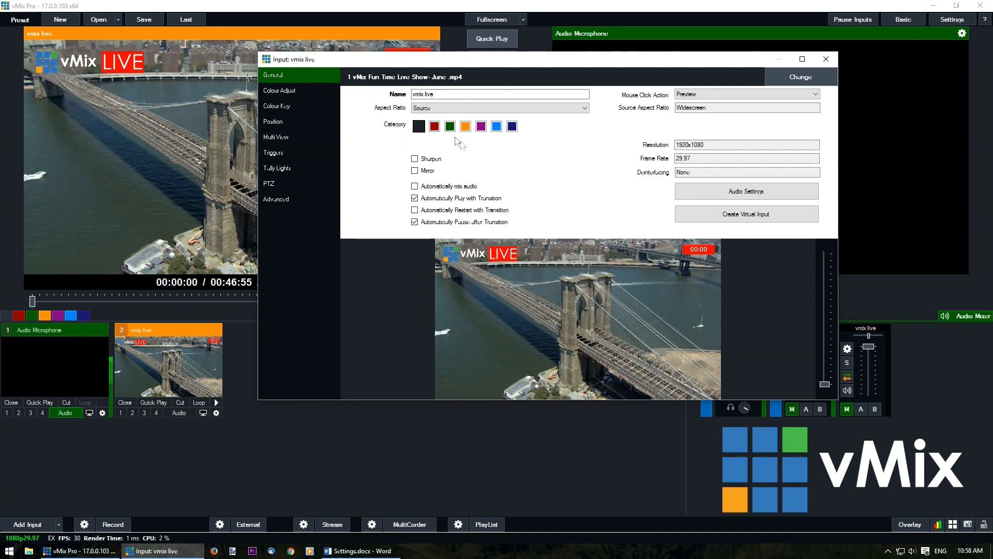
click(433, 129)
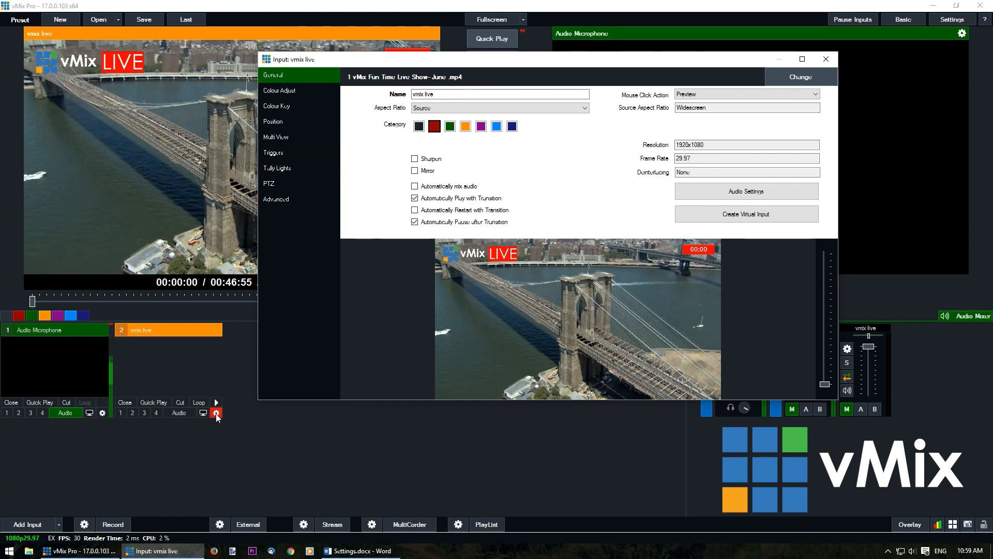
Step: Switch the input list between the red category and all inputs to check the category filter
click(20, 318)
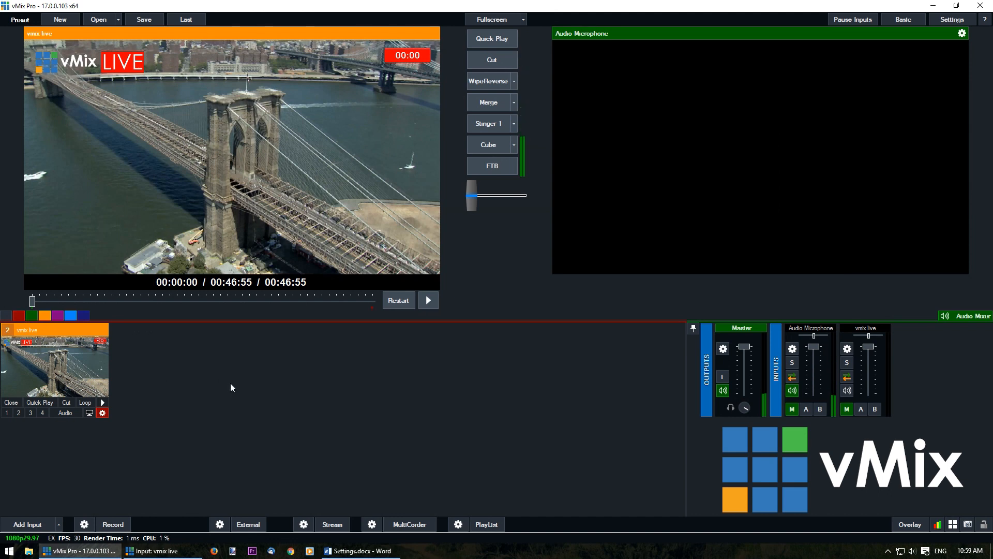
click(8, 316)
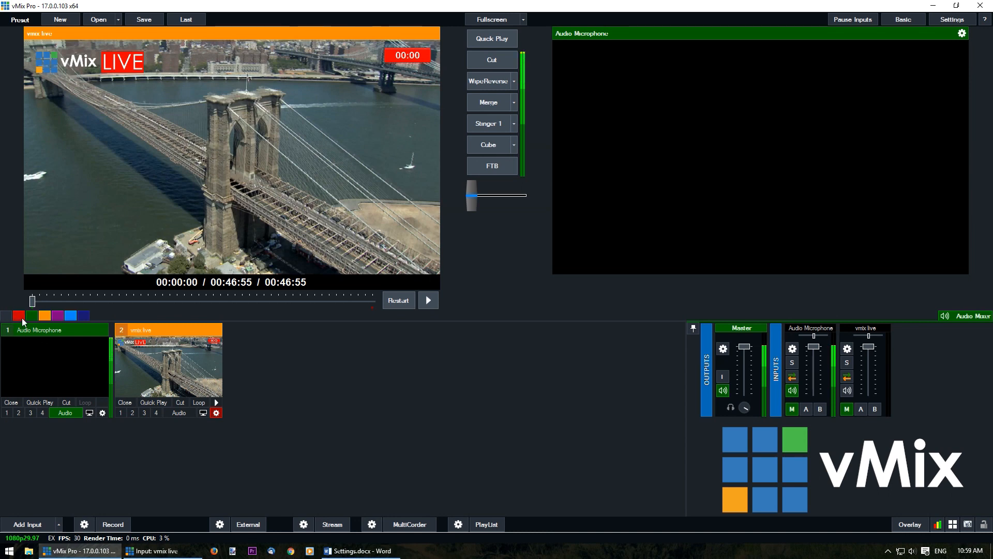
click(45, 315)
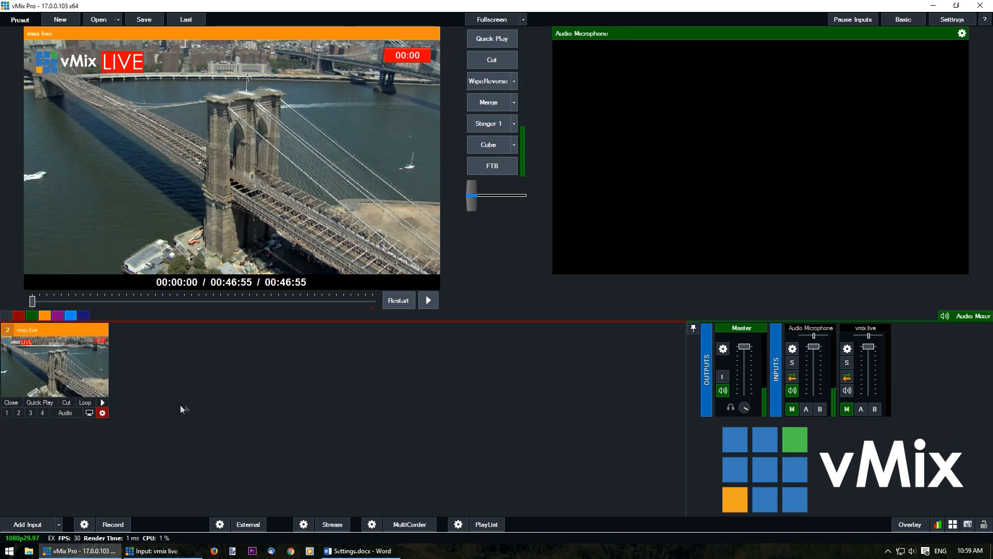
Step: Name the red input category "Video"
right_click(18, 316)
click(423, 227)
text(Video)
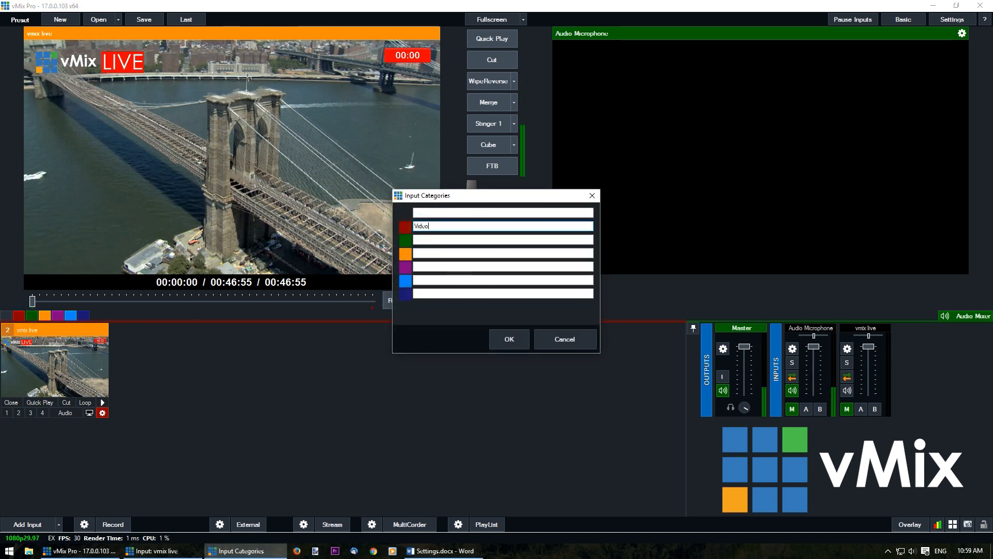
click(516, 337)
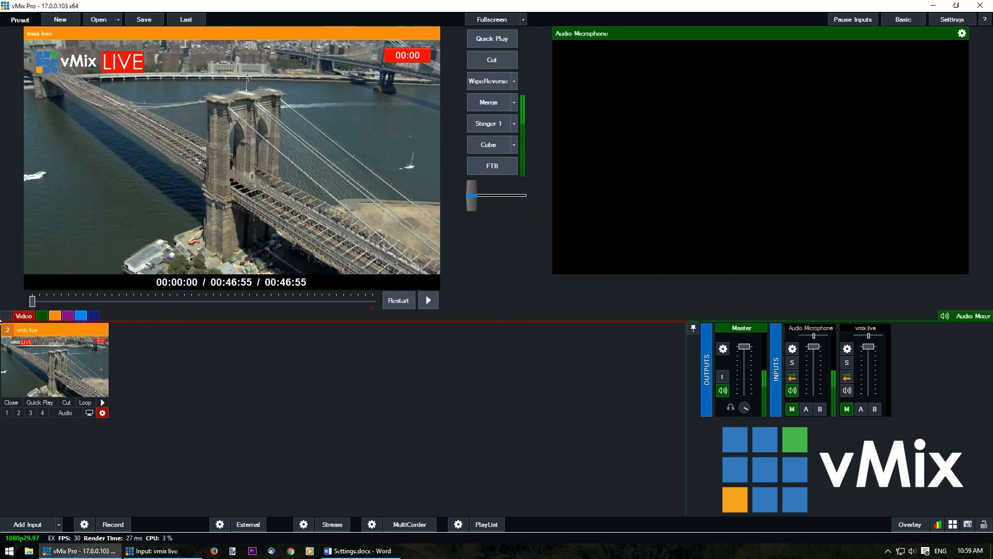
Step: Show all inputs, check the green category, and return to the full input list
click(4, 317)
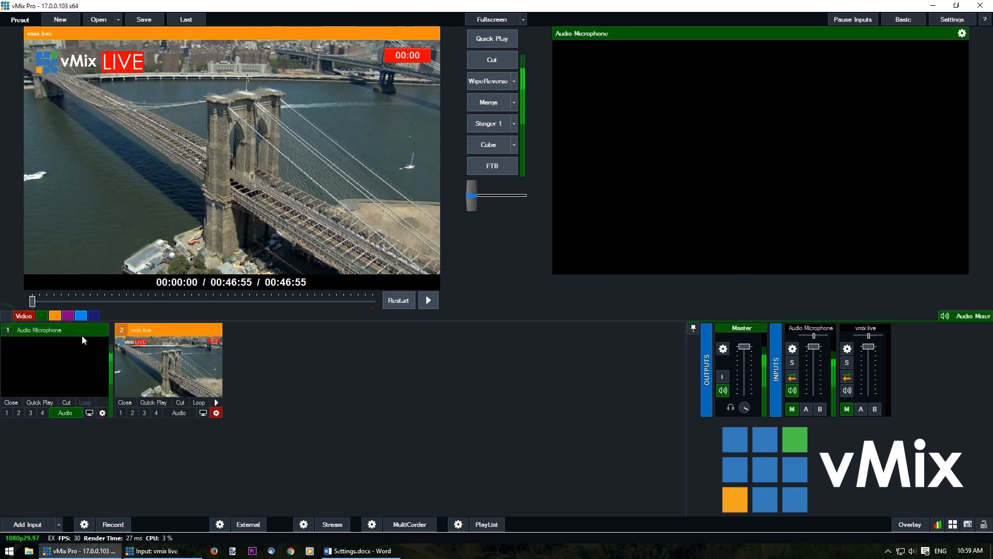
click(41, 320)
click(4, 316)
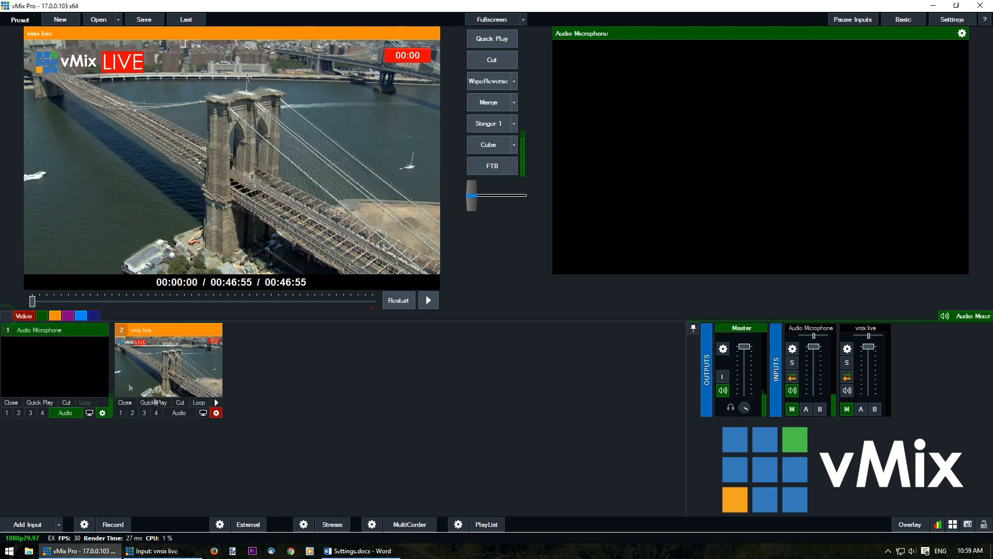
Step: Compare the vmix live input with Sharpen turned on and off while its settings preview is magnified
click(163, 551)
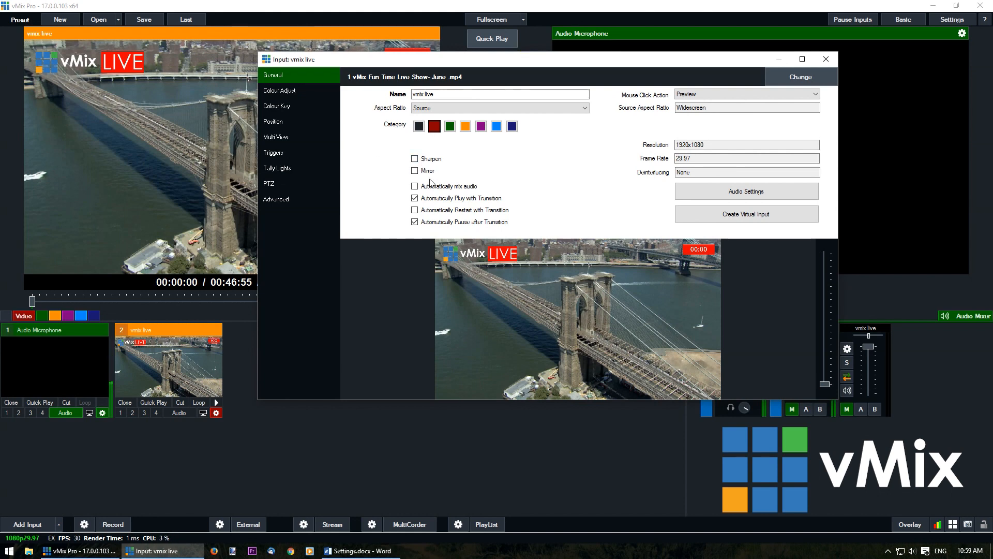
click(415, 159)
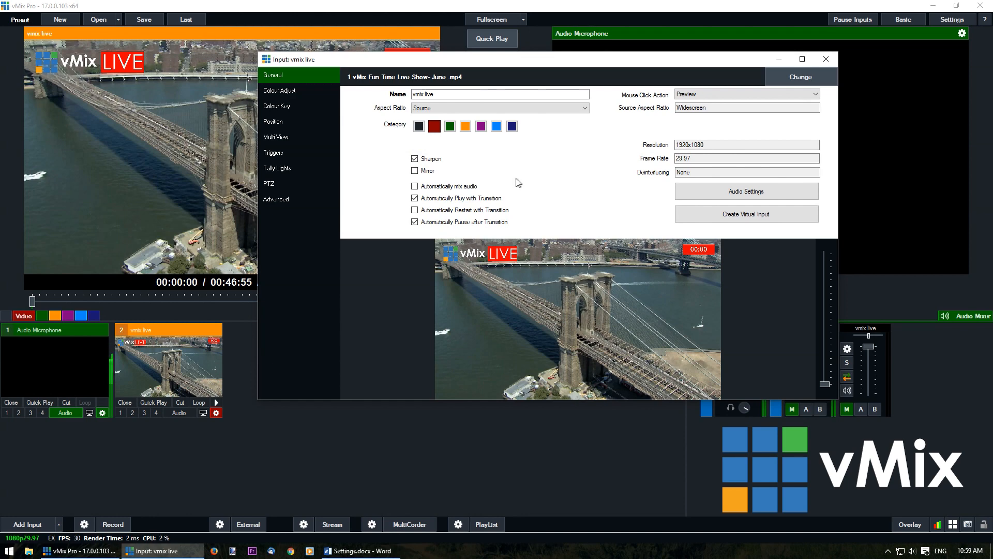
drag(823, 389, 824, 253)
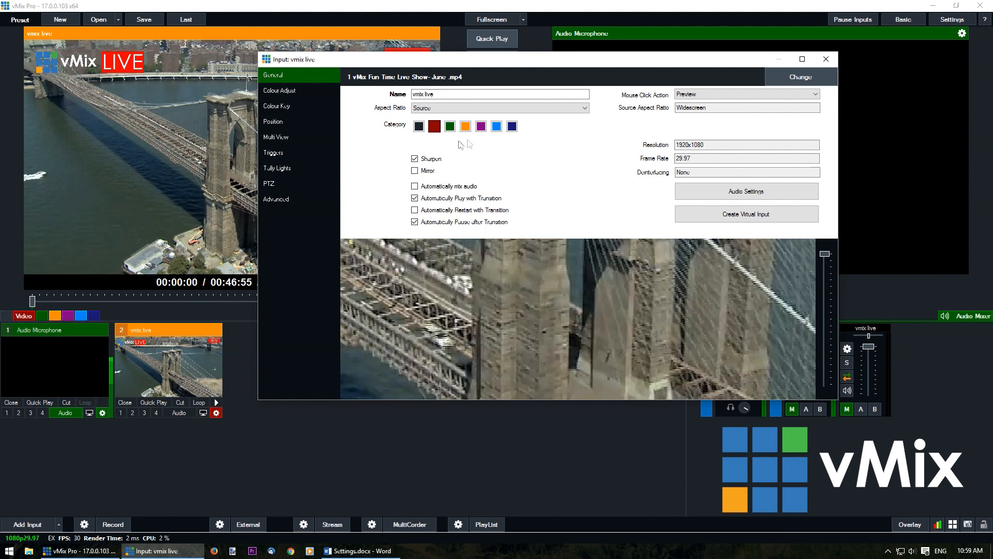
click(415, 159)
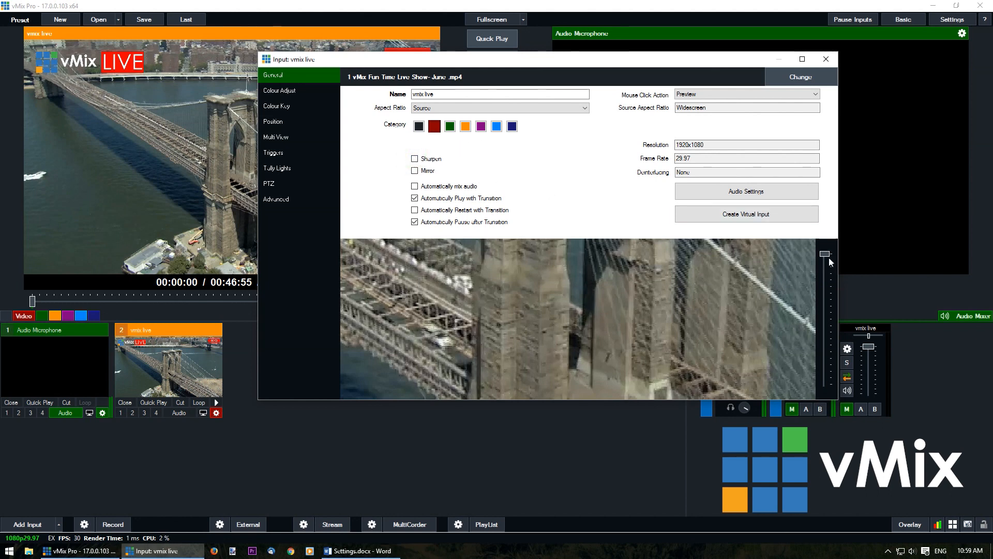
drag(825, 255, 825, 386)
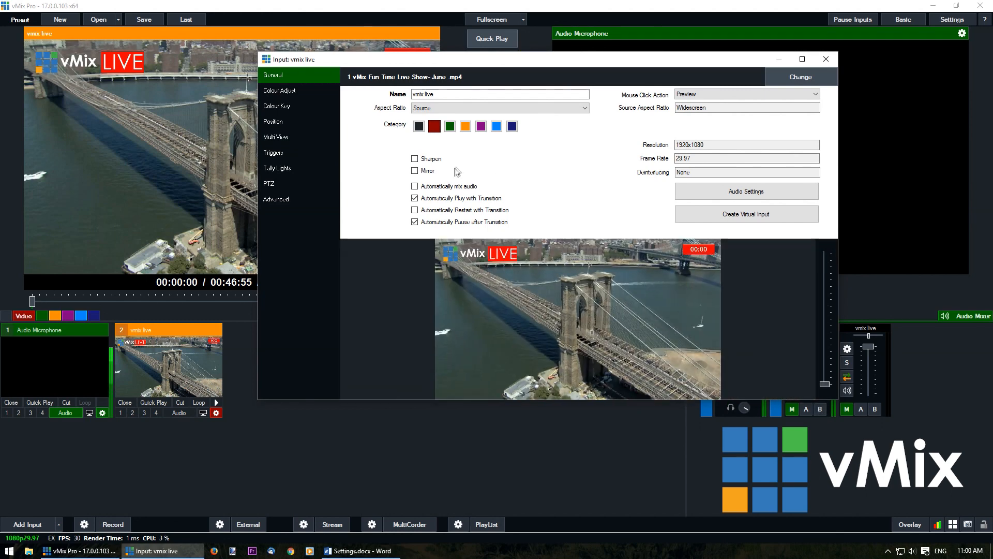
Step: Try the Mirror option on the vmix live input by turning it on and off twice
click(415, 170)
click(415, 170)
click(415, 171)
click(415, 170)
Step: Enable Automatically mix audio for the vmix live input and test it by cutting the video to the output and back
click(414, 187)
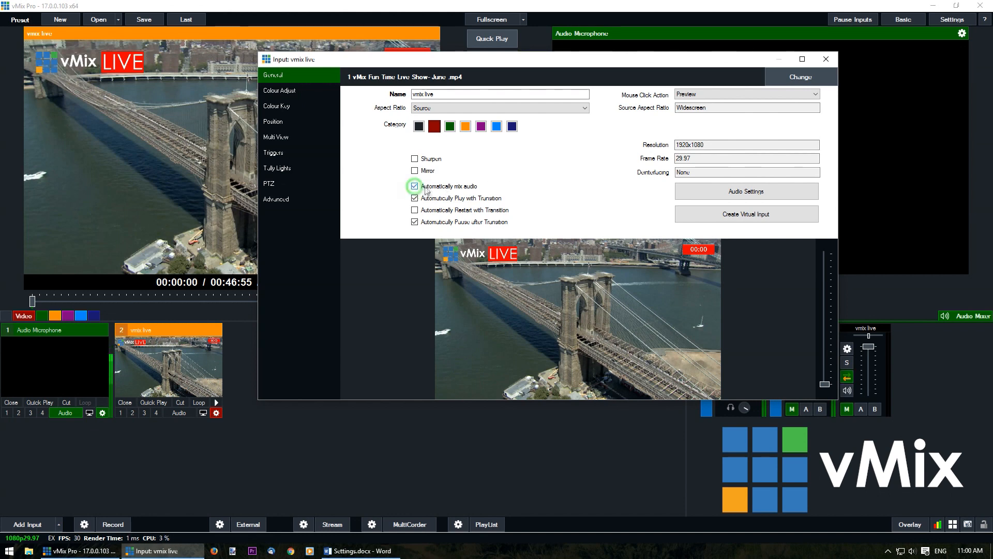
click(230, 434)
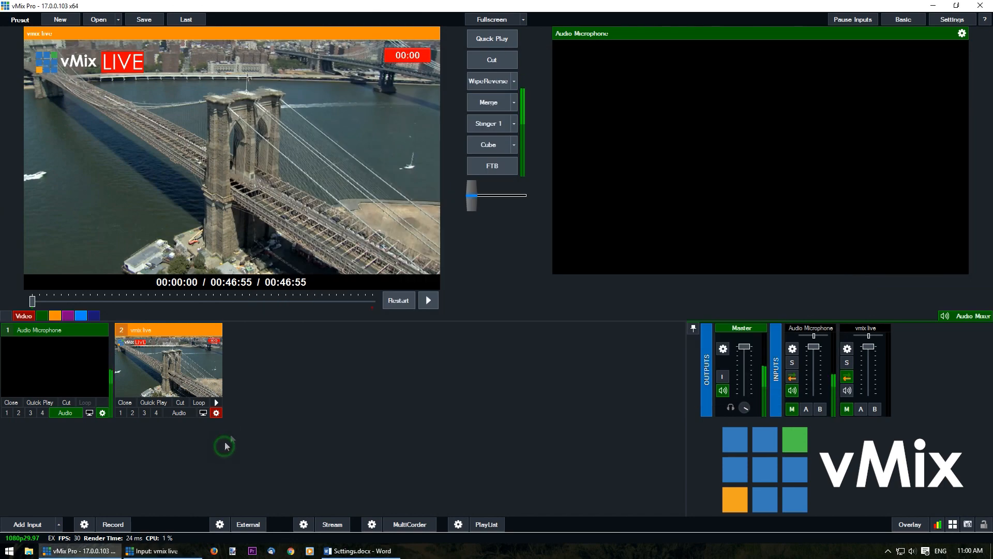
click(183, 403)
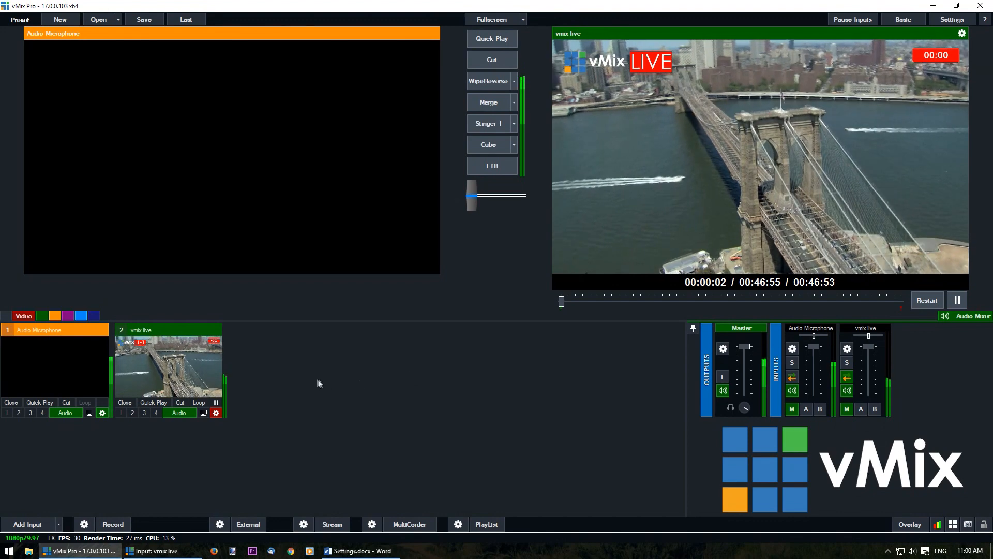
click(487, 61)
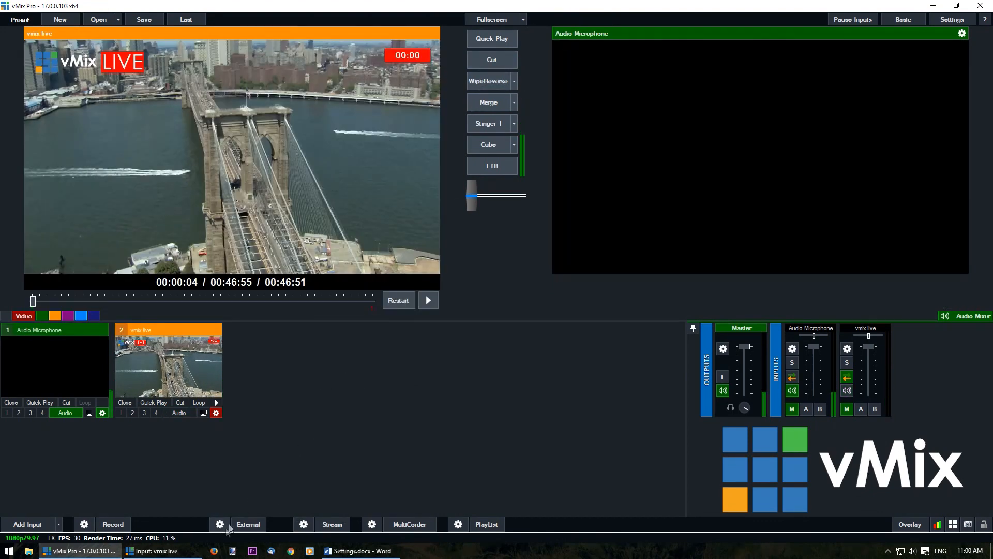
Step: Disable Automatically mix audio for the vmix live input and test cutting the video to the output and back
click(155, 550)
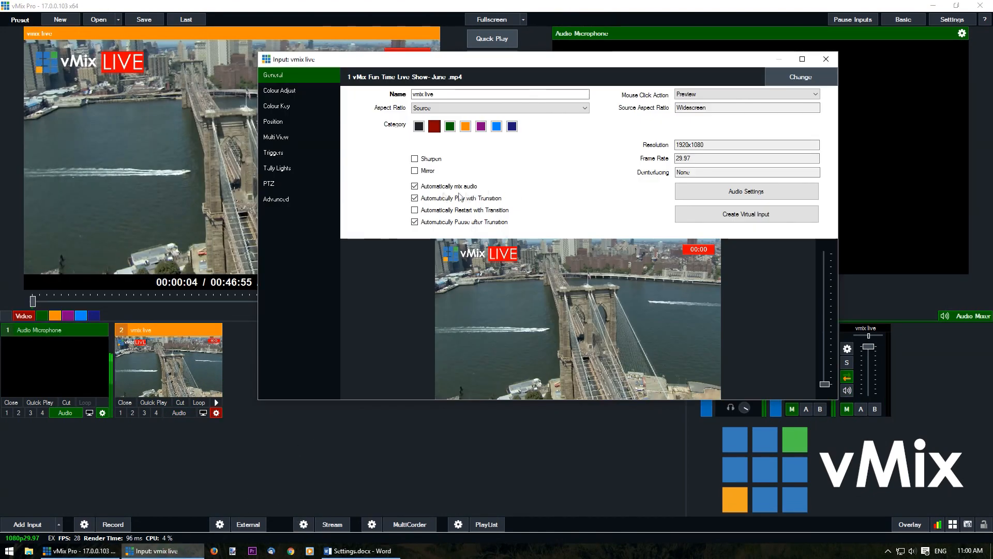
click(414, 185)
click(228, 426)
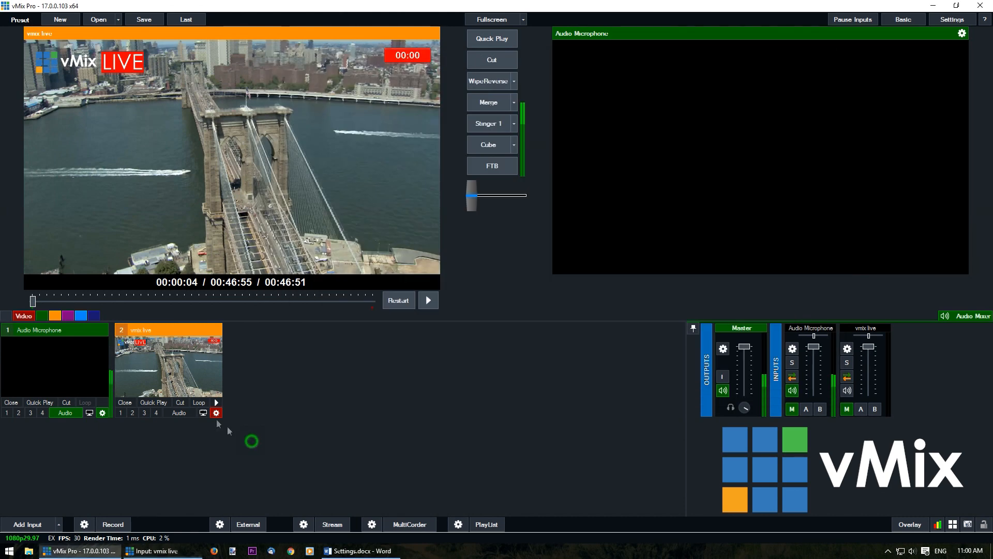
click(184, 402)
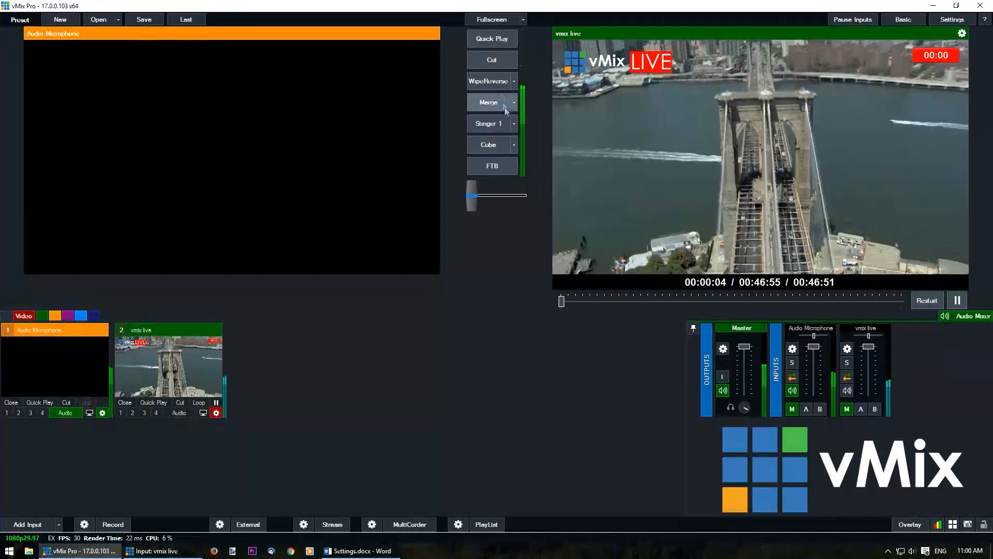
click(494, 61)
Step: Enable Automatically Restart with Transition for the vmix live input and test it by cutting the video to the output and back
click(174, 551)
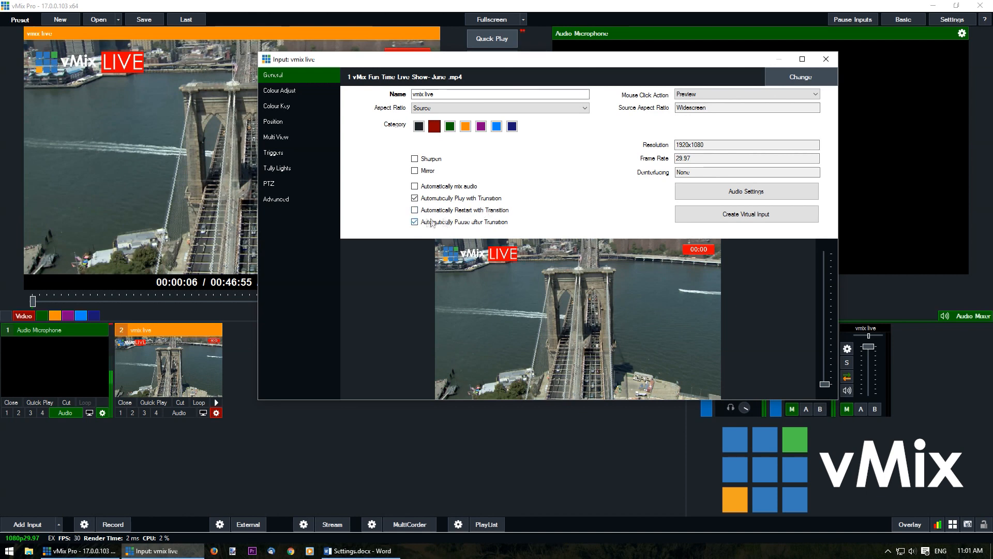
click(414, 210)
click(180, 402)
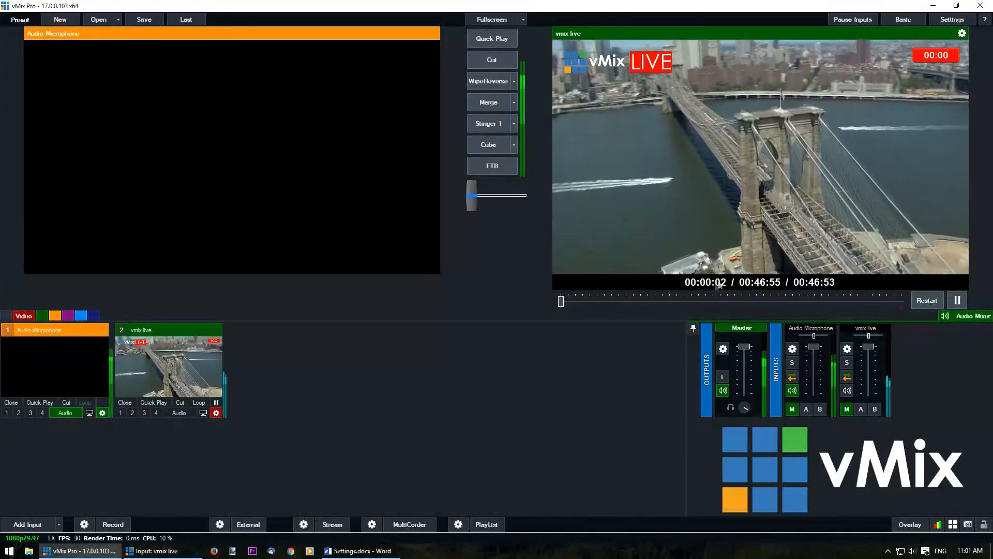
click(492, 61)
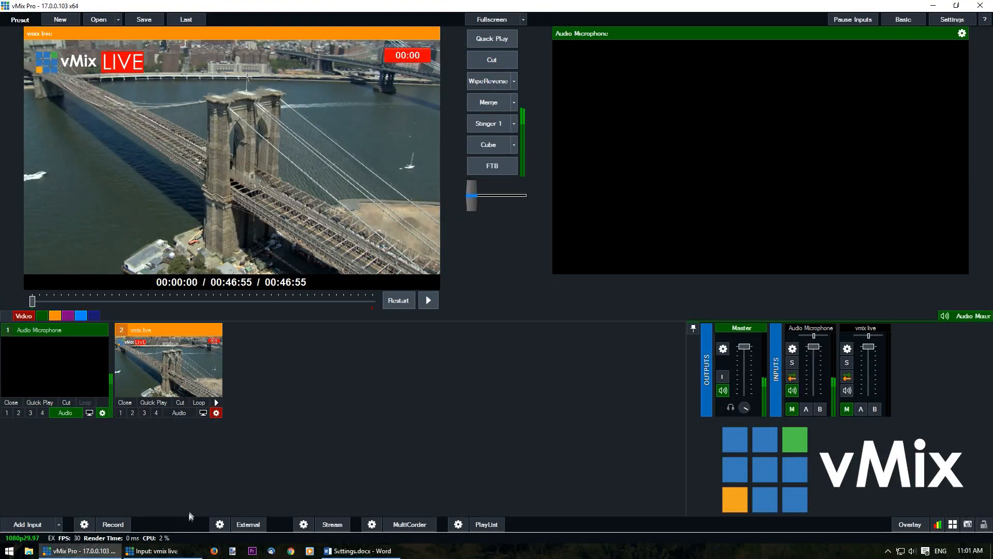
Step: Set the vmix live input's Mouse Click Action to Cut, test it on the input's thumbnail and cut back to the microphone
click(173, 547)
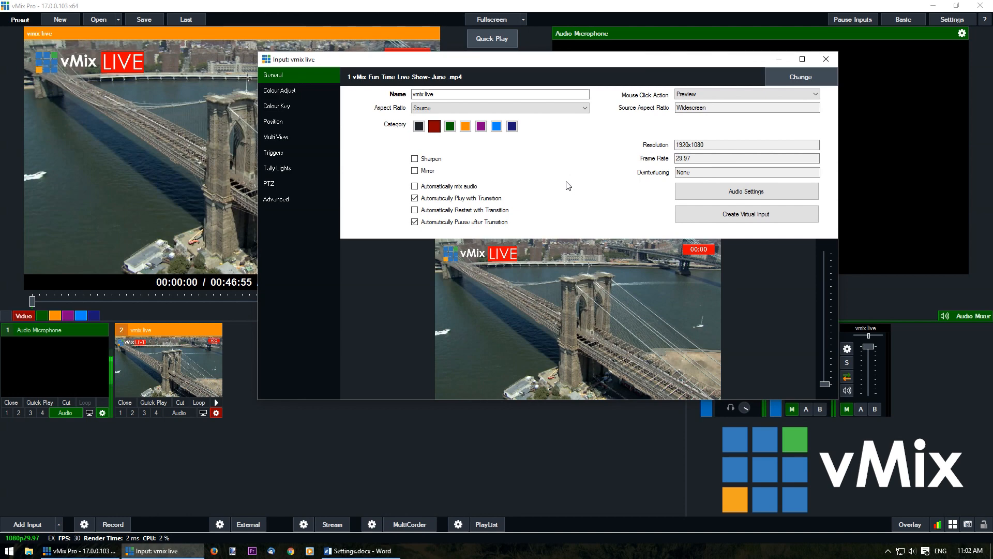
click(702, 96)
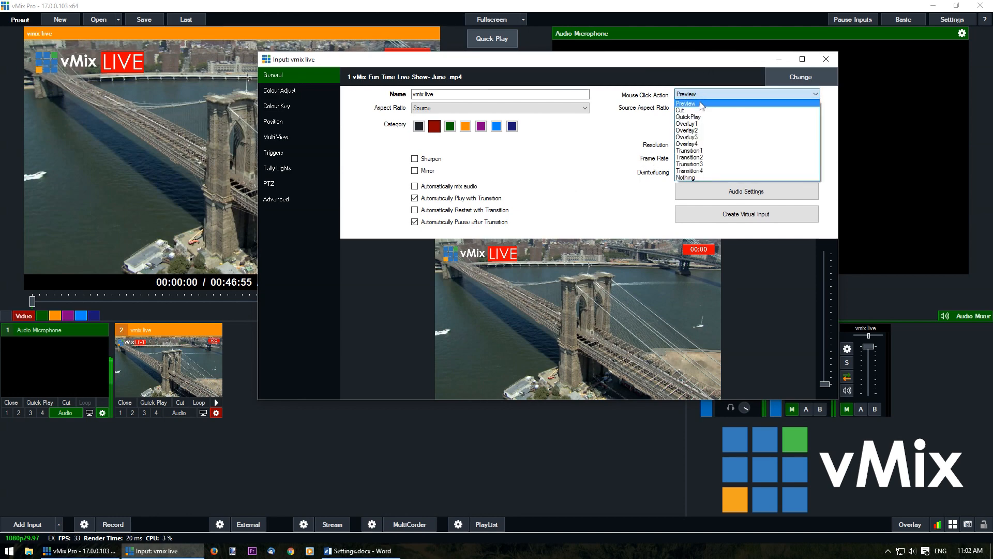
click(693, 111)
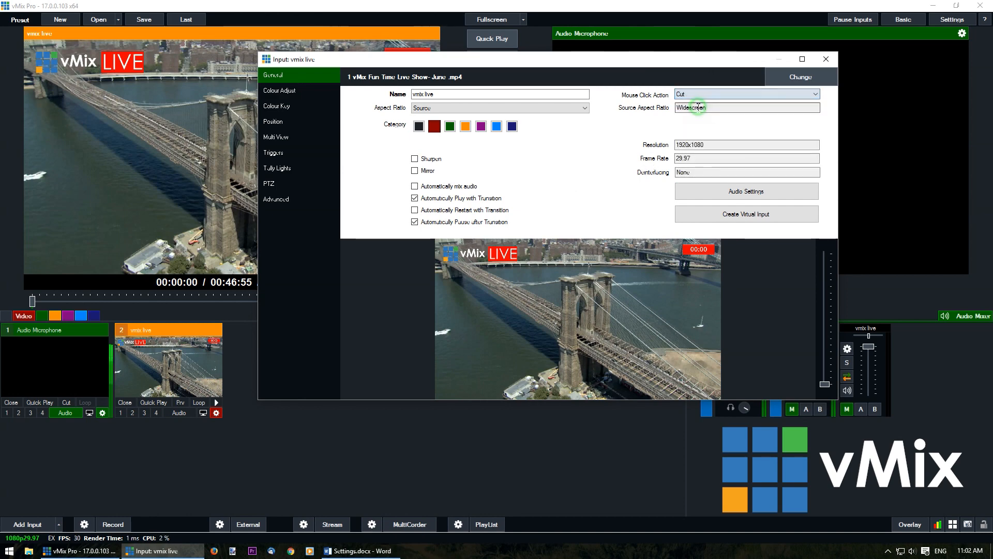
click(158, 368)
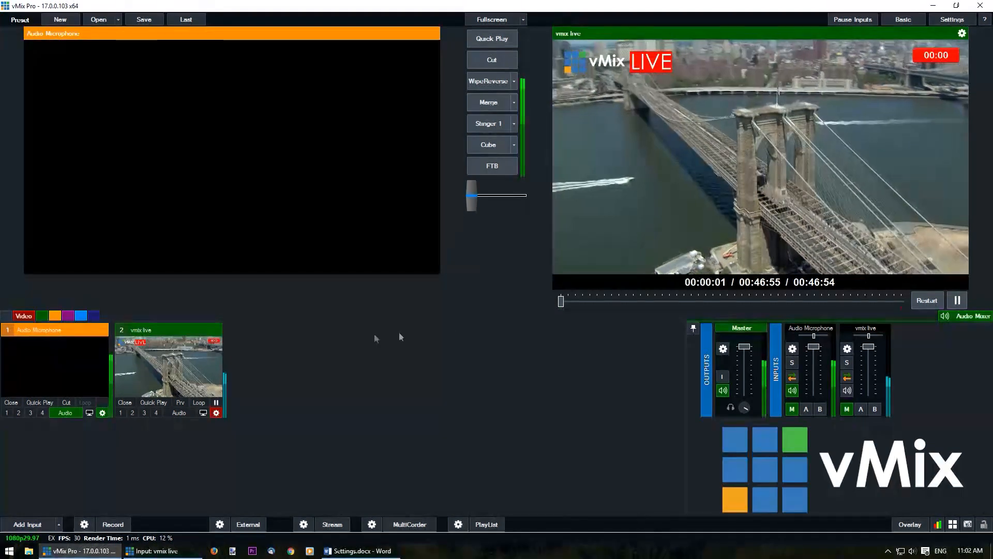
click(492, 60)
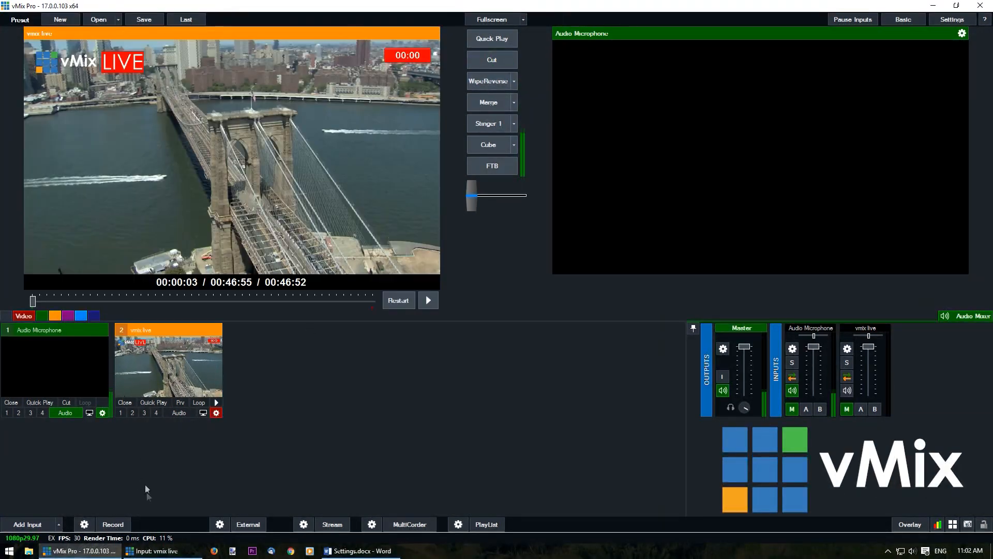
Step: Set the vmix live input's Mouse Click Action to Overlay4 and test it by turning the overlay on and off from the thumbnail
click(156, 550)
click(729, 93)
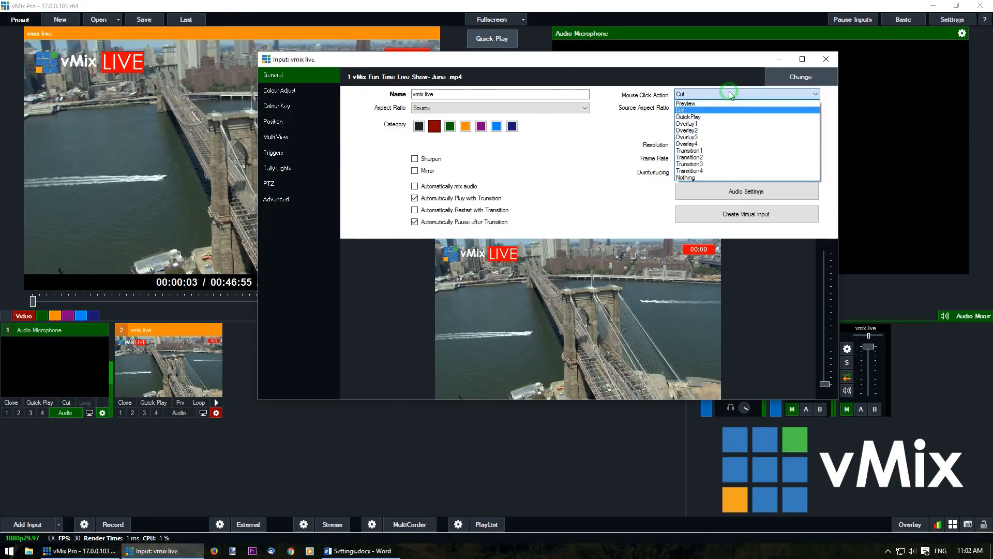
click(719, 144)
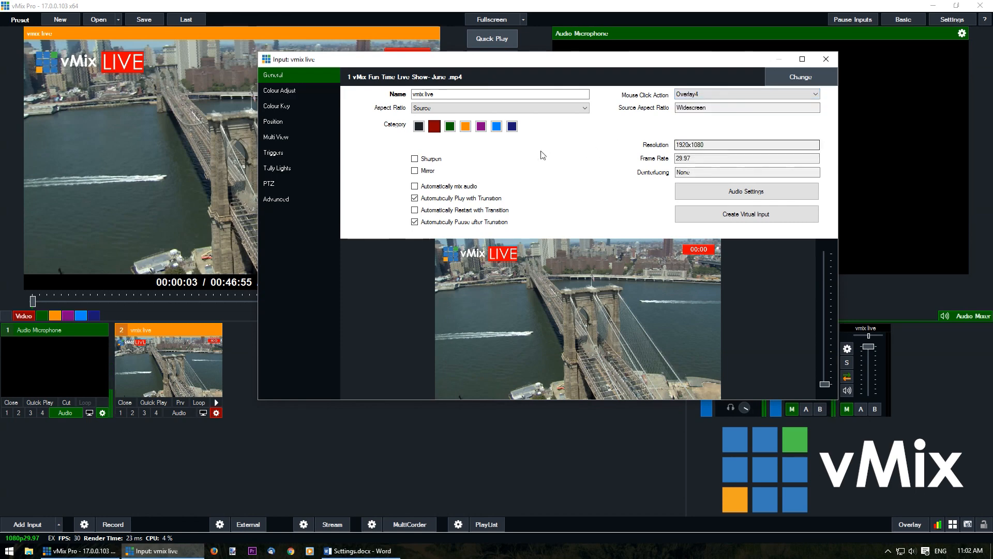
click(200, 371)
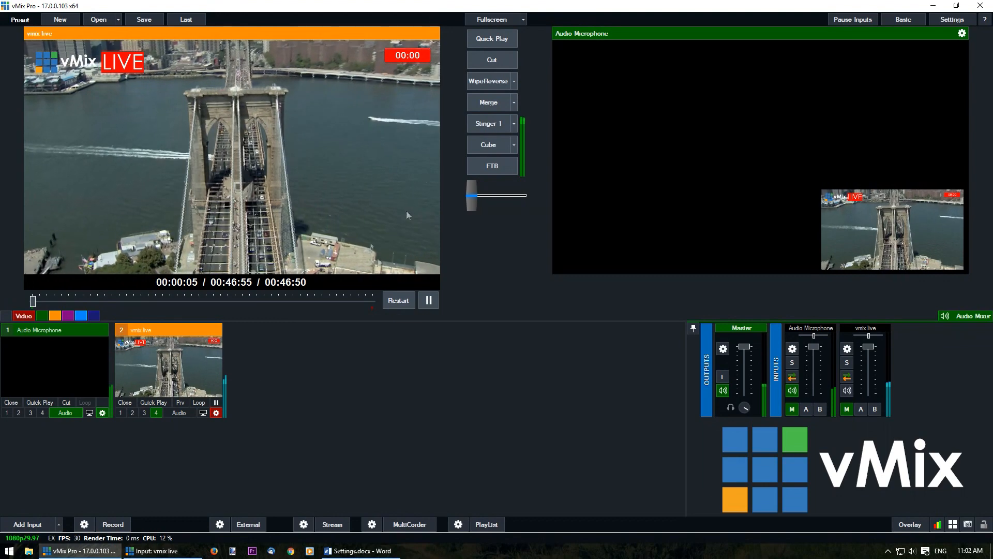
click(214, 398)
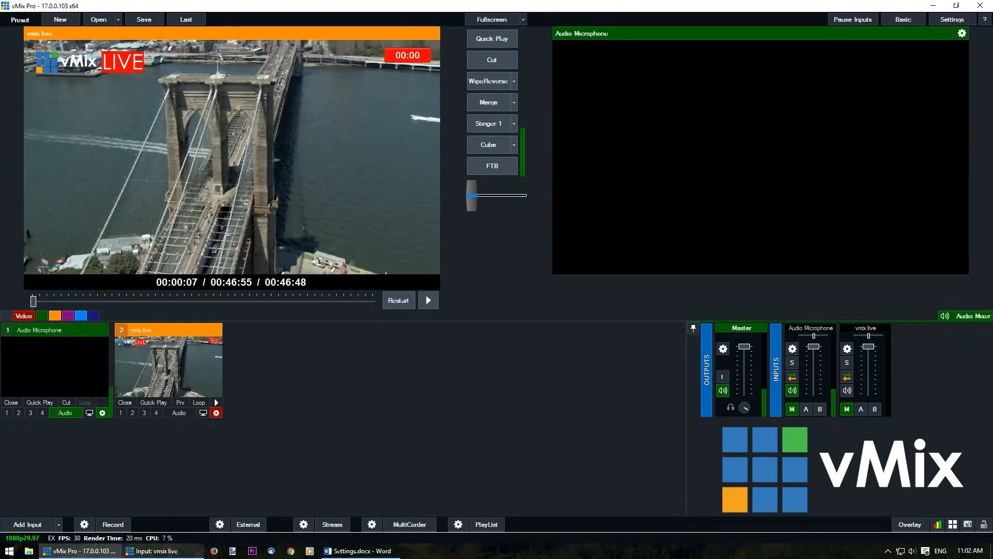
Step: Review the Mouse Click Action choices and the general audio settings of the vmix live input without changing them
key(alt+Tab)
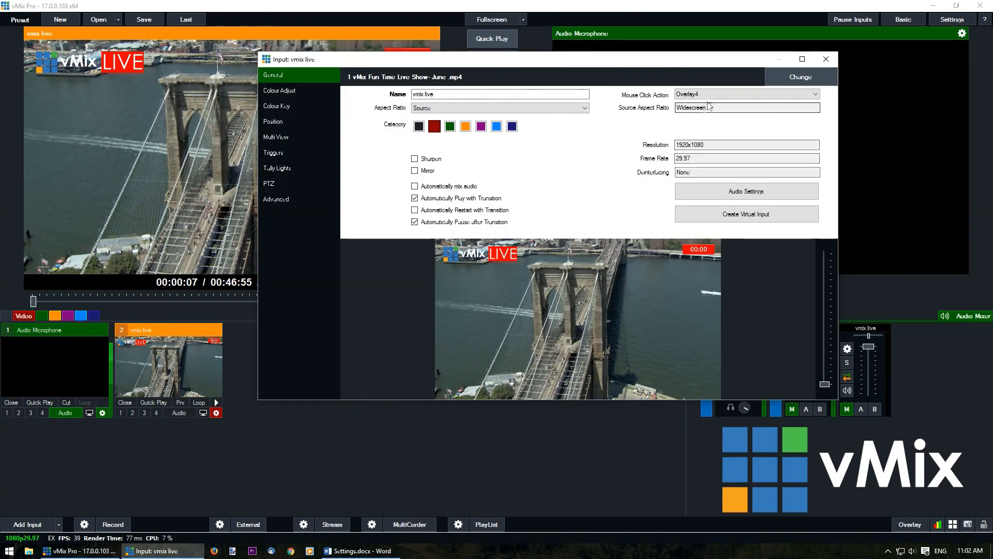
click(704, 94)
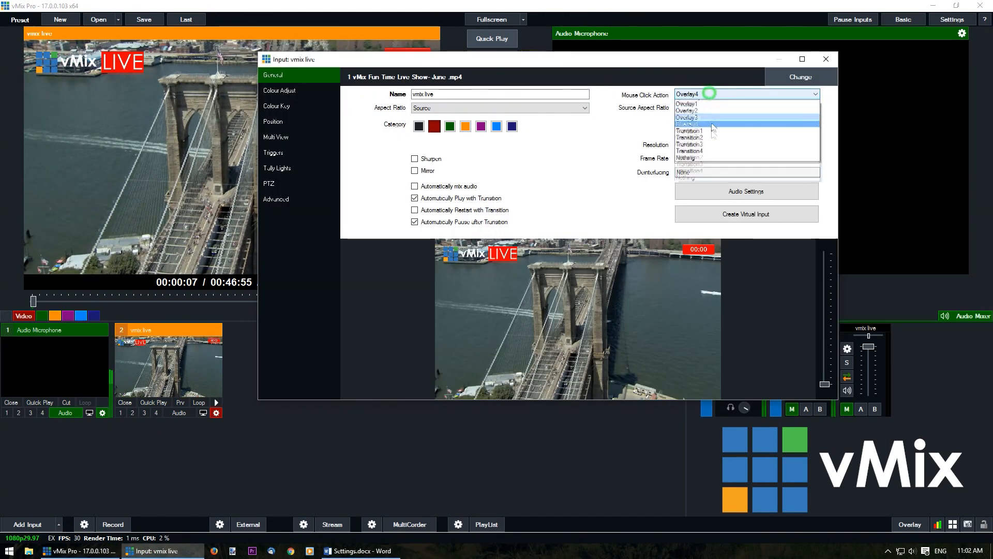
click(604, 138)
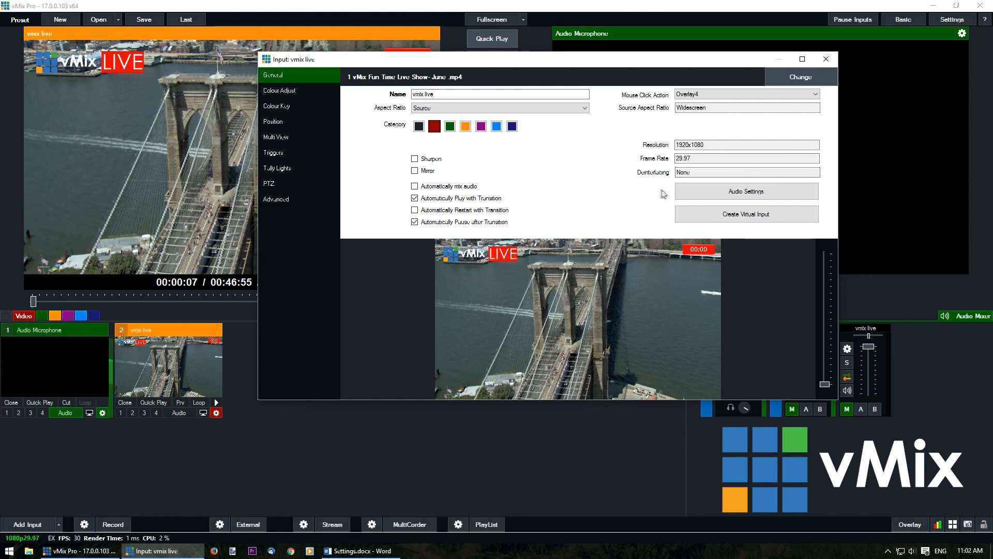
click(683, 192)
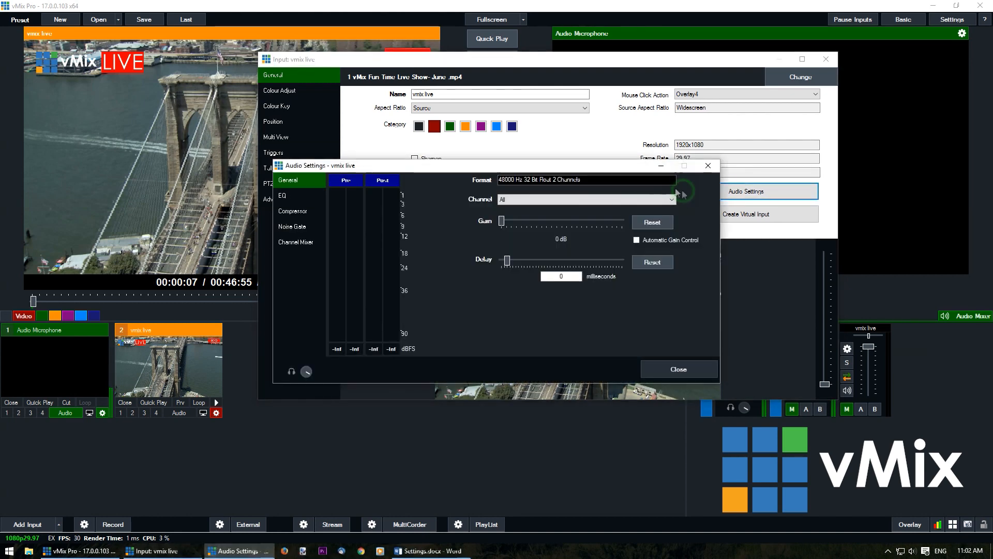
click(579, 164)
drag(583, 150, 593, 113)
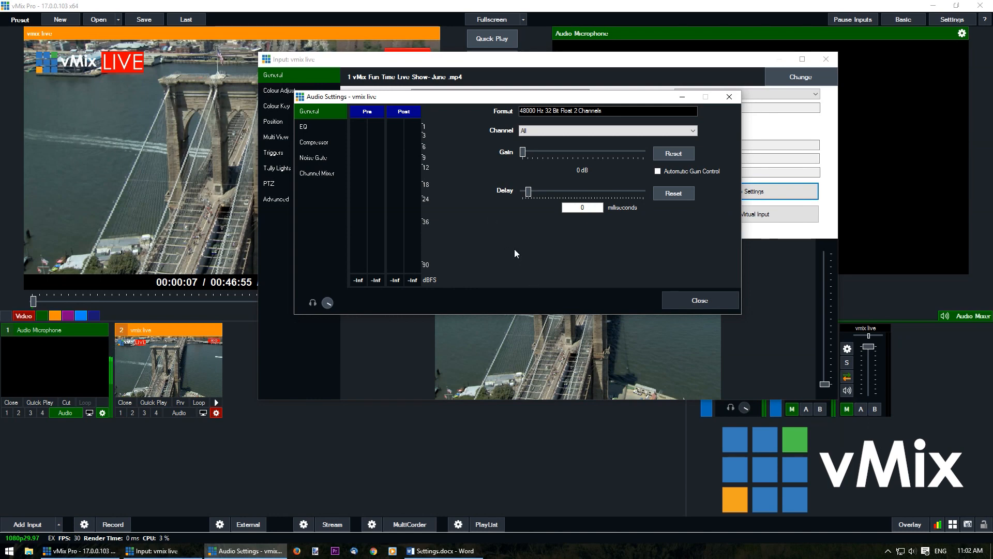
click(712, 300)
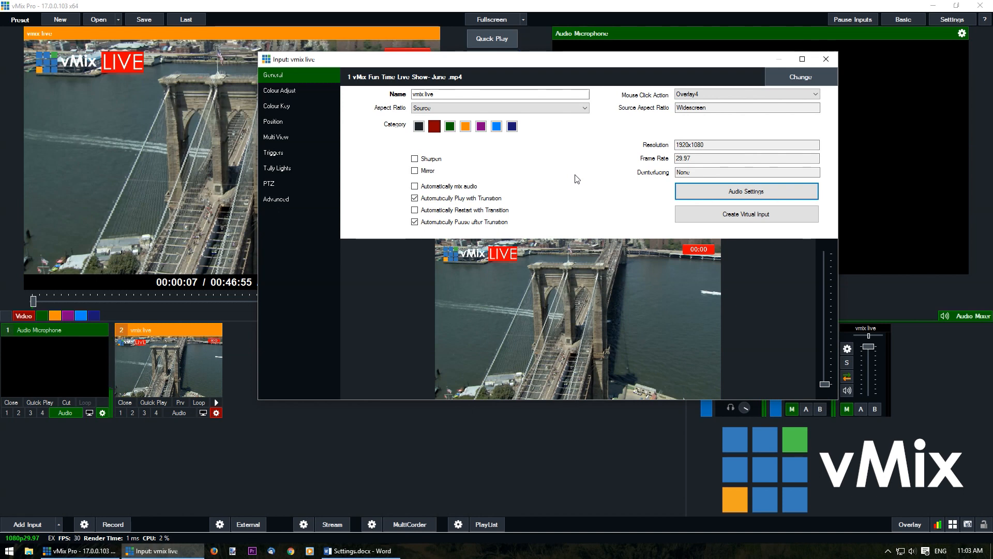
Step: Replace the vmix live input's source video with aerial-shot-of-big-and-little-cottonwood-canyons-utah.mp4 from the vMix Videos folder
click(791, 77)
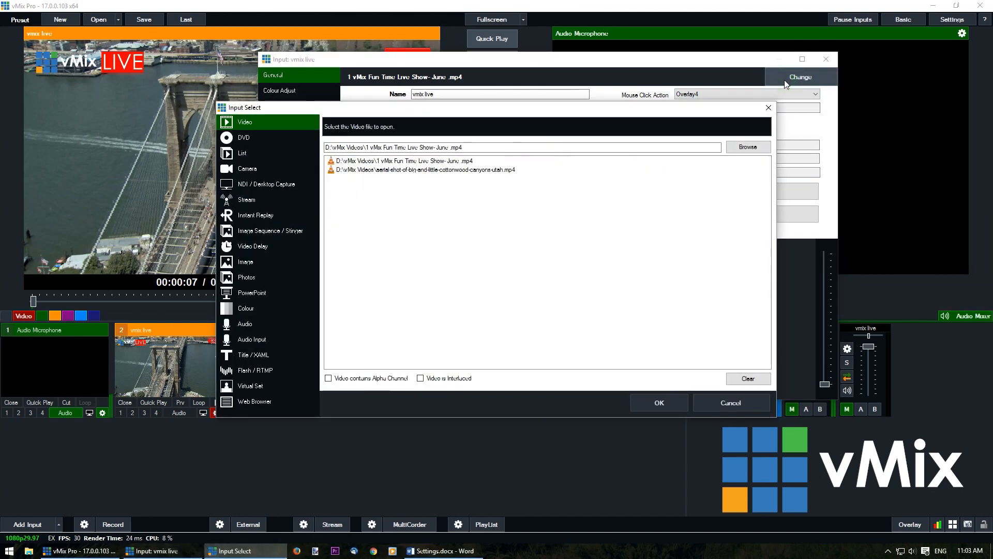
click(748, 146)
click(444, 166)
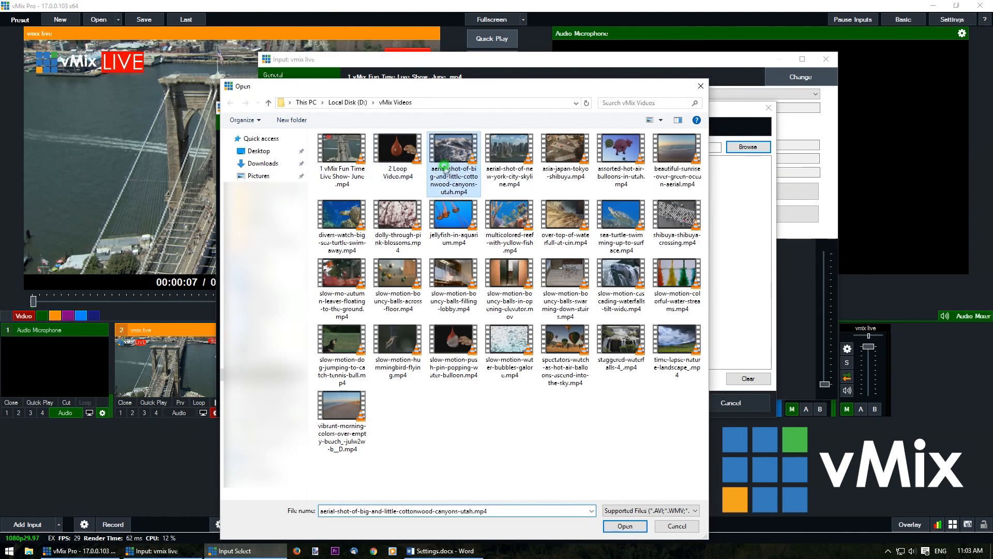
click(625, 526)
click(648, 402)
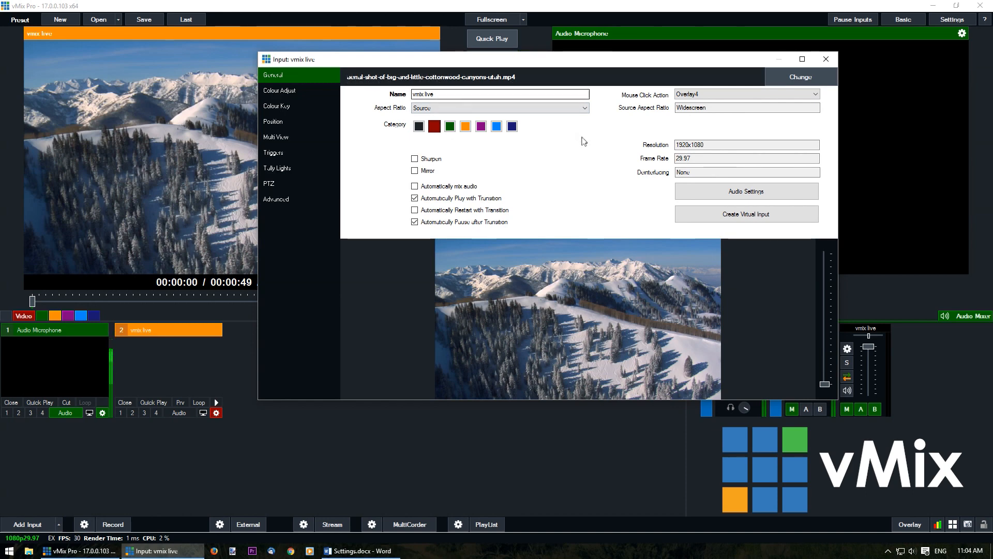
Step: Try a colour adjustment of red 83, green -55 and blue 120 on the video, and reset it
click(309, 91)
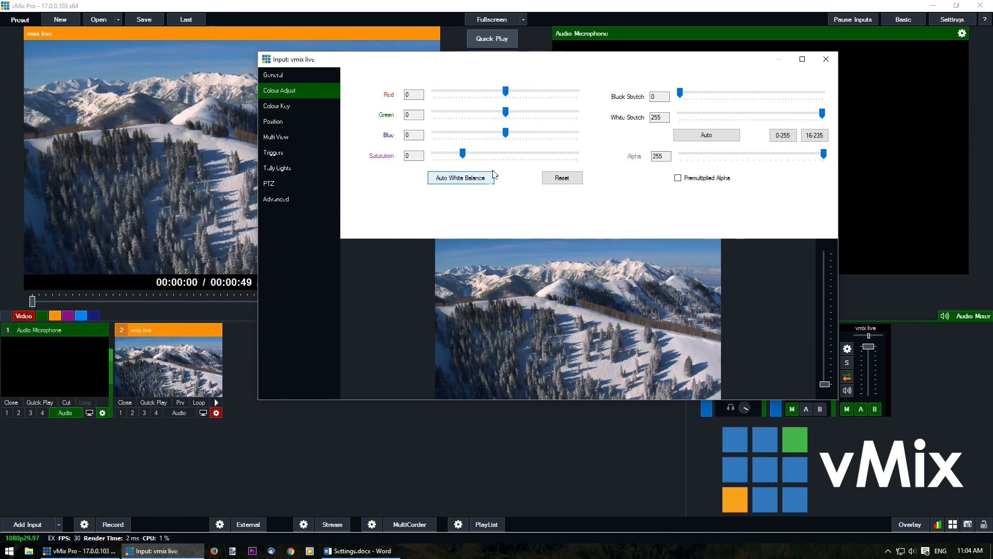
drag(505, 93, 533, 133)
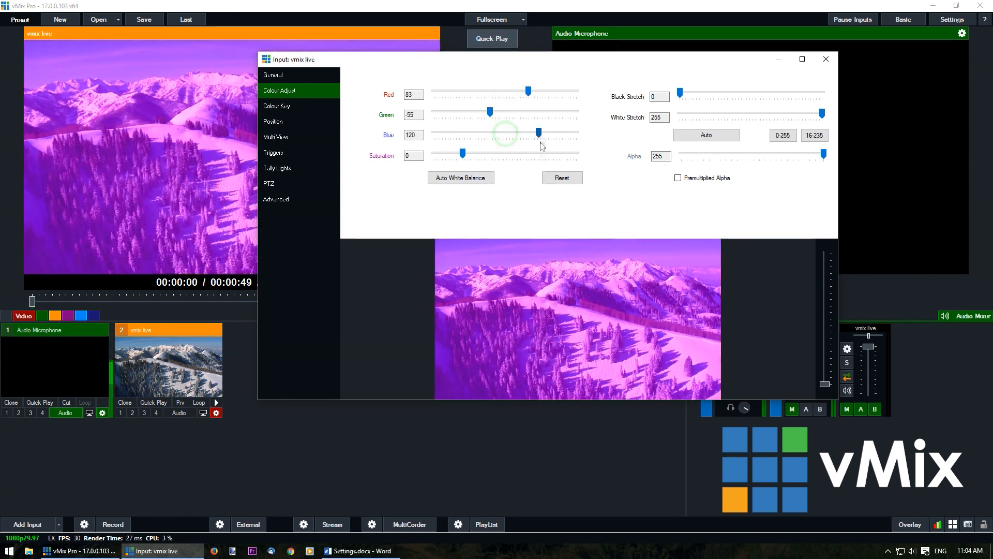
click(563, 177)
Step: Try an alpha of 248 and a saturation of -255 on the video, resetting the colour adjustments after each
mouse_move(823, 154)
mouse_down()
mouse_move(812, 155)
mouse_move(823, 155)
mouse_up()
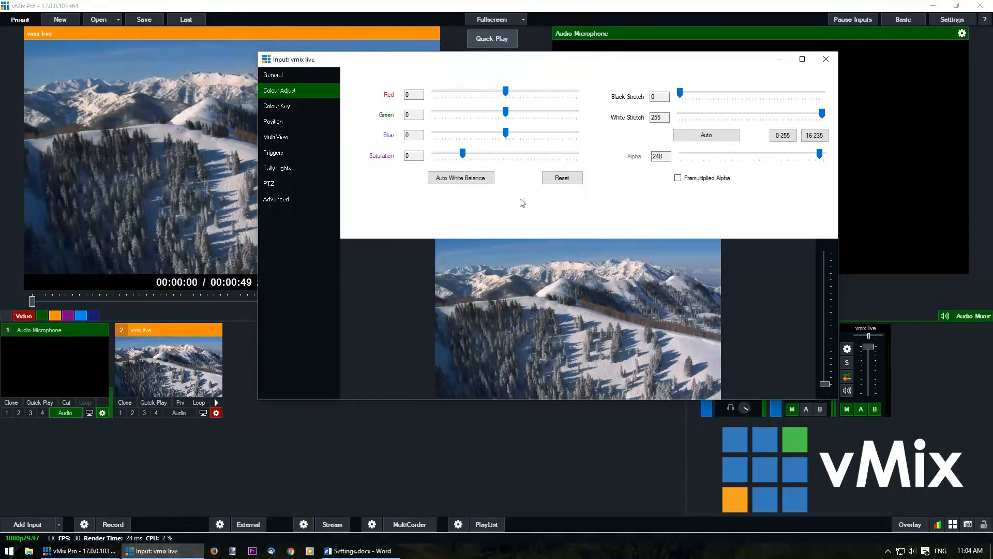
click(562, 182)
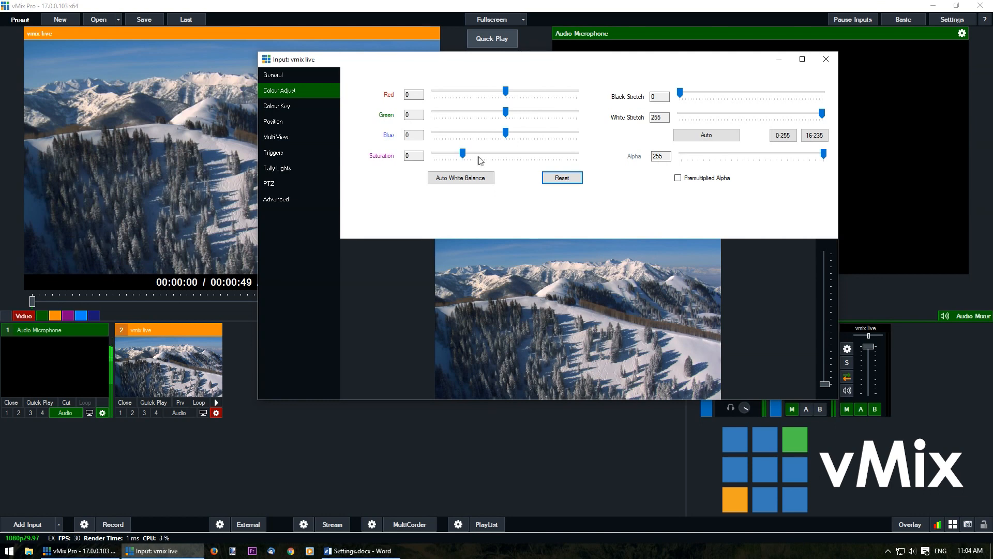
drag(462, 154, 434, 153)
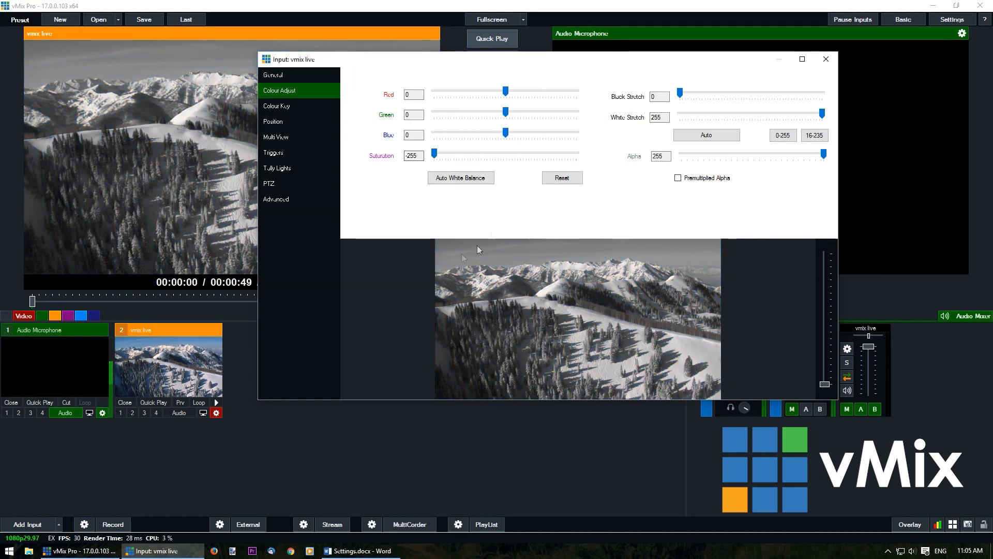
click(546, 177)
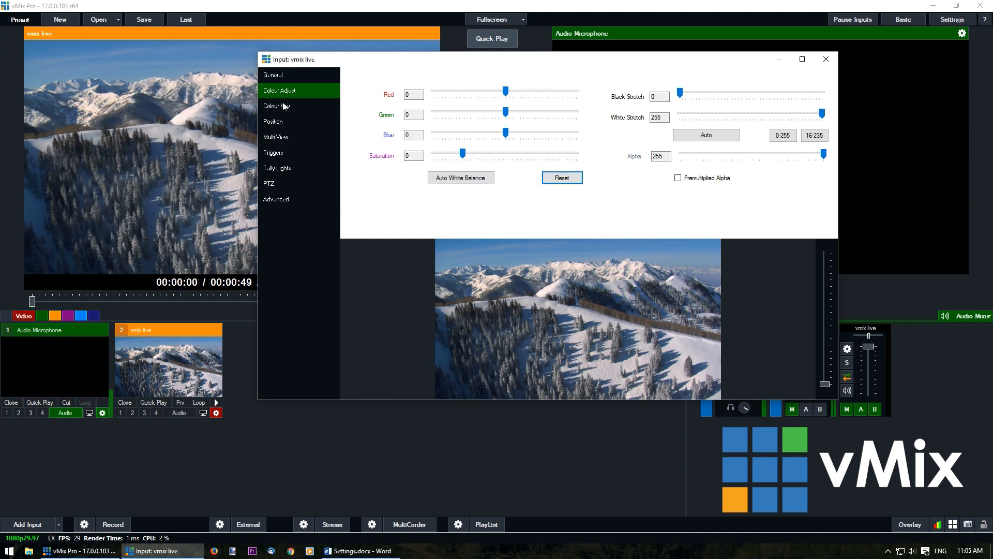
Step: Try a Zoom X of 1.095, Zoom Y of 0.99675 and Pan X of 0.027 on the video, and reset all position values
click(302, 105)
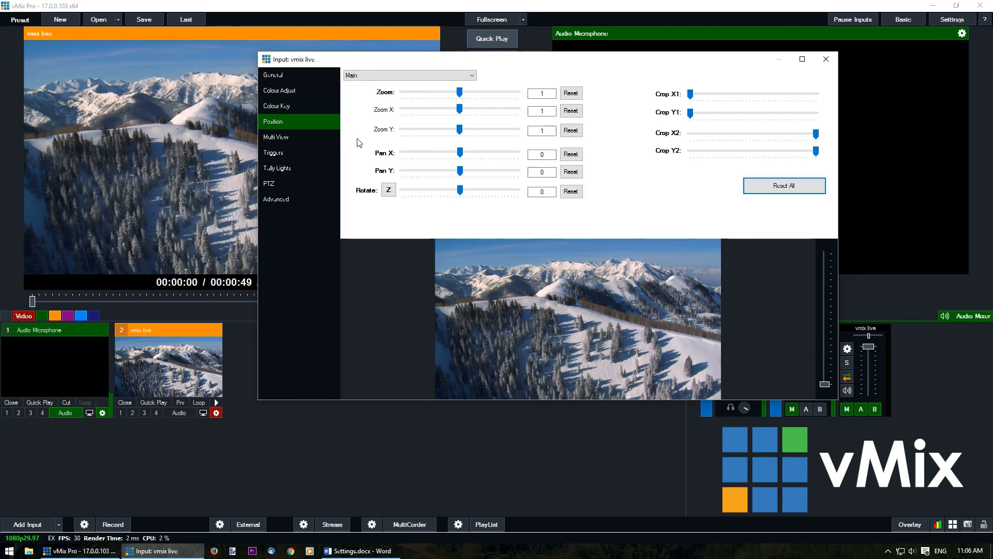
drag(458, 94, 461, 94)
drag(461, 131, 464, 154)
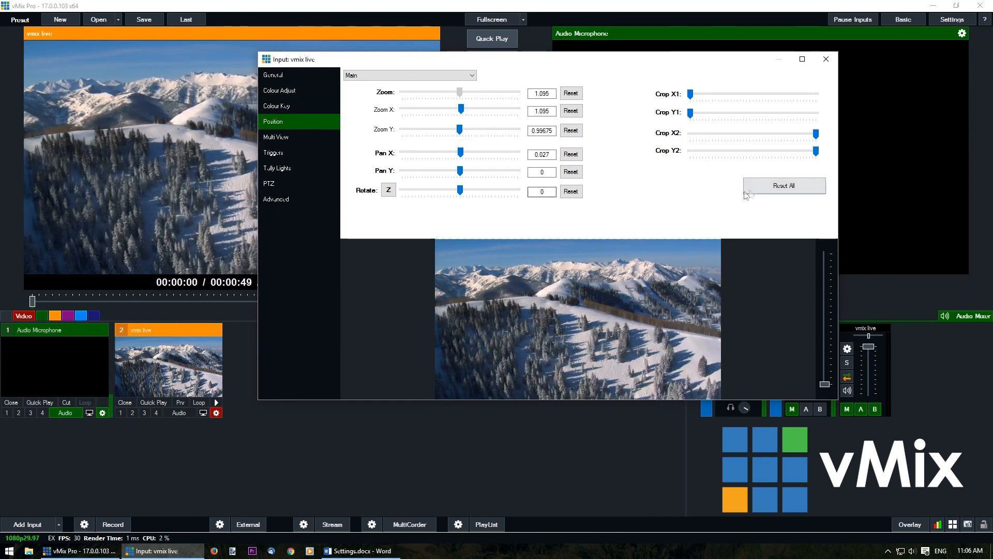
click(784, 185)
Step: Review the input's Multi View, Triggers, Tally Lights, PTZ and Advanced settings, and close the input settings
click(285, 138)
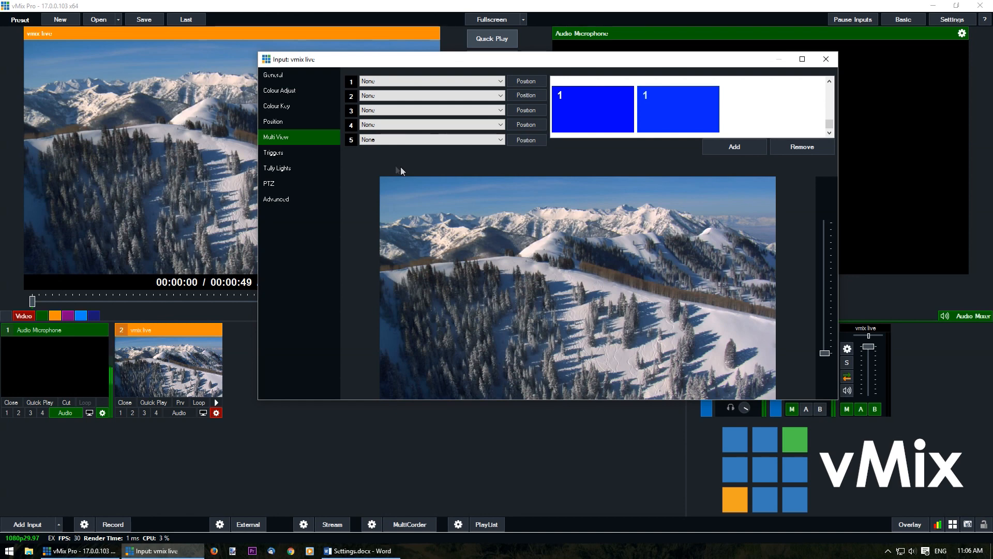
click(327, 154)
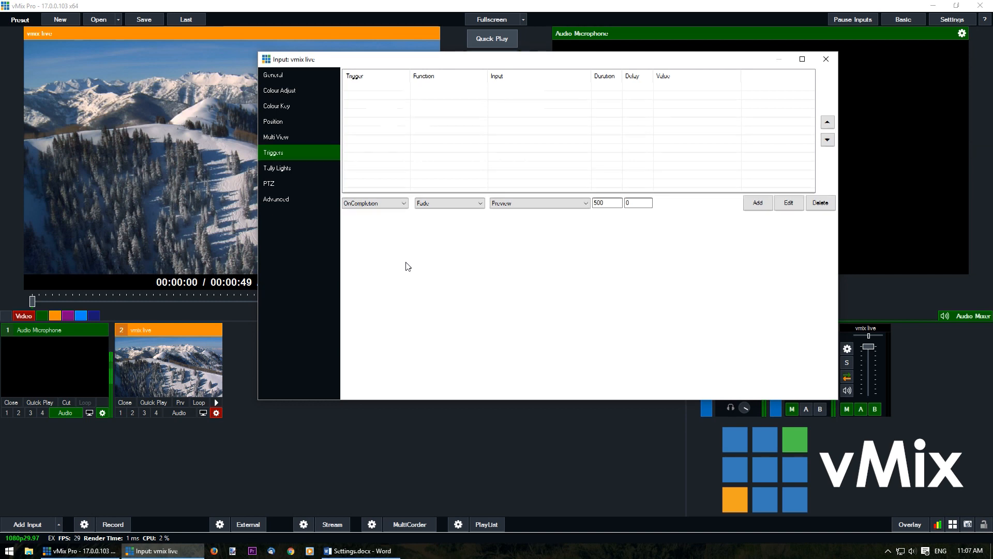
key(Down)
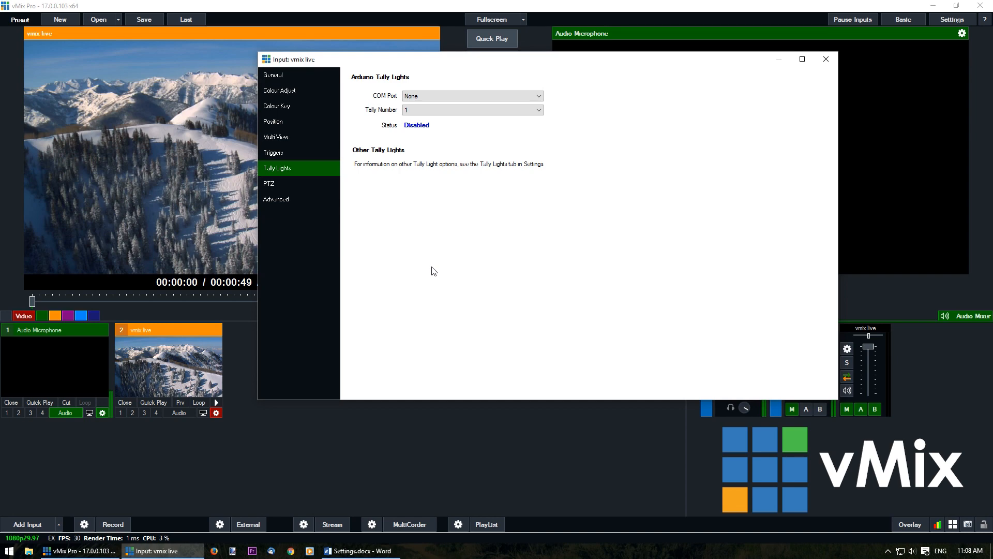
click(269, 183)
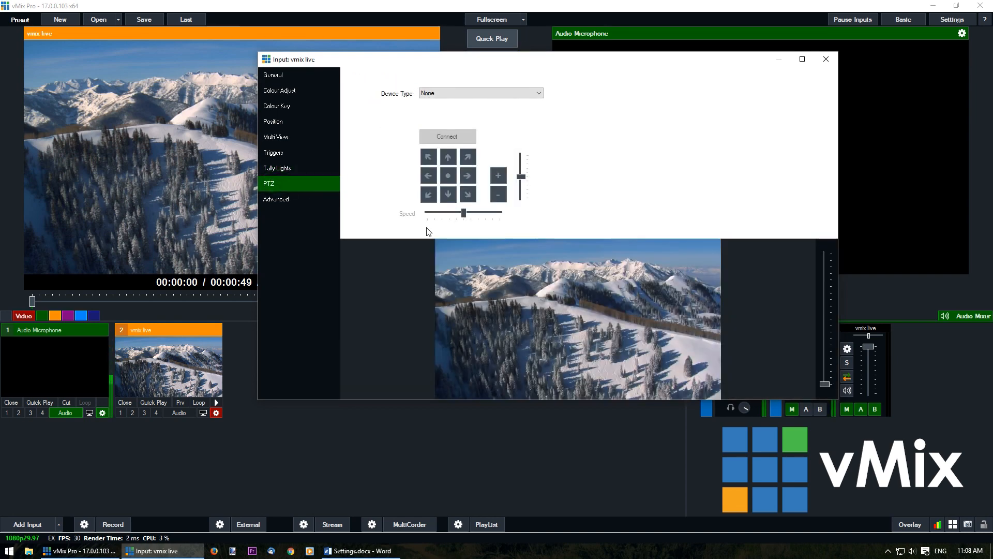
click(298, 197)
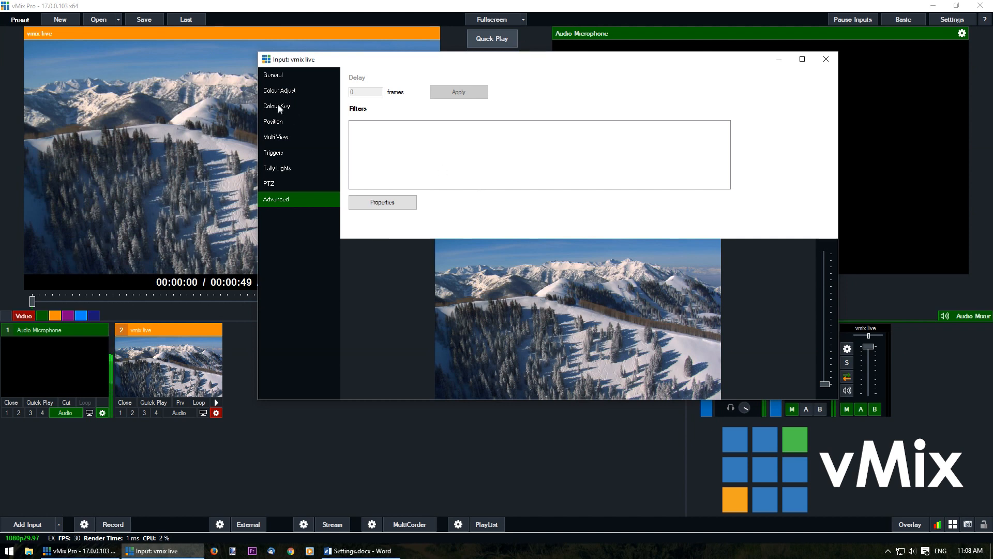
click(289, 78)
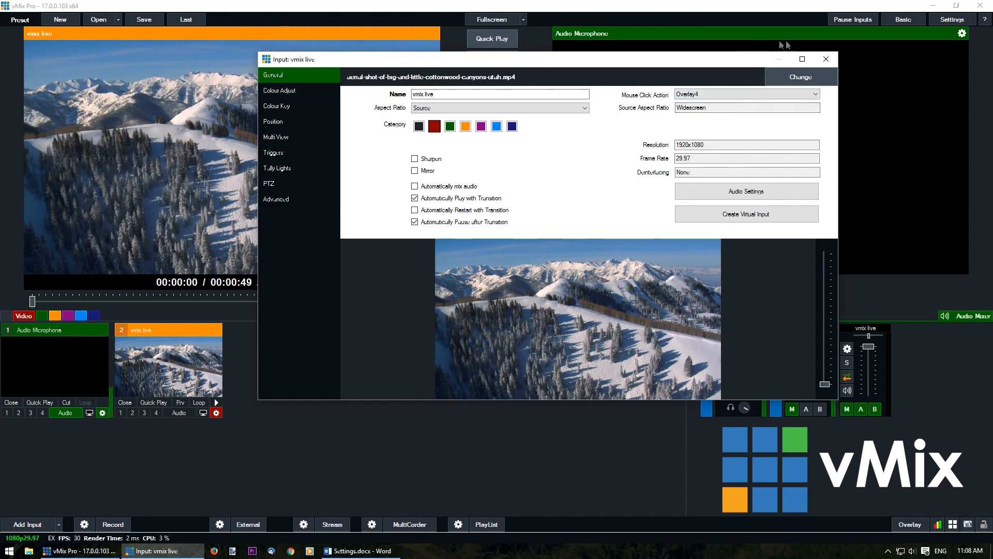
click(826, 60)
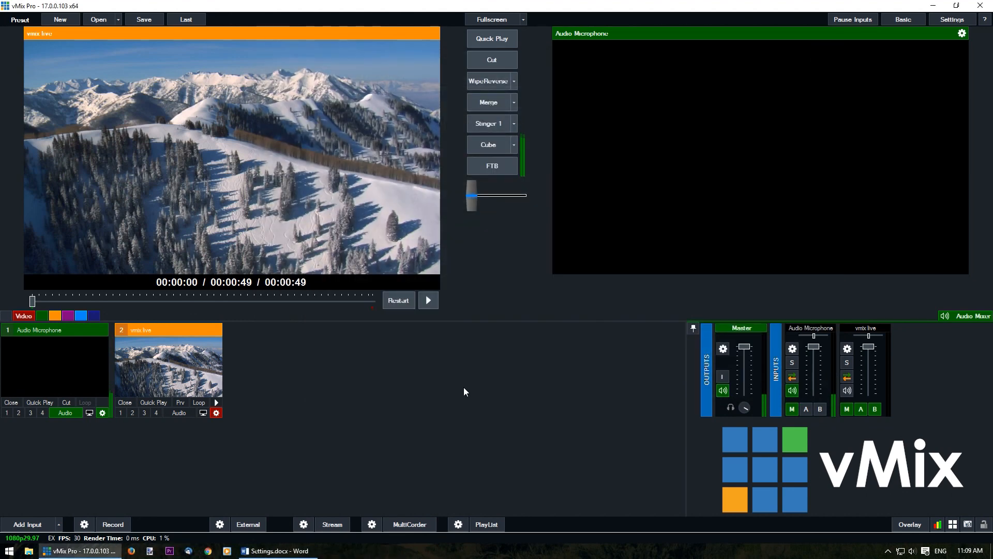